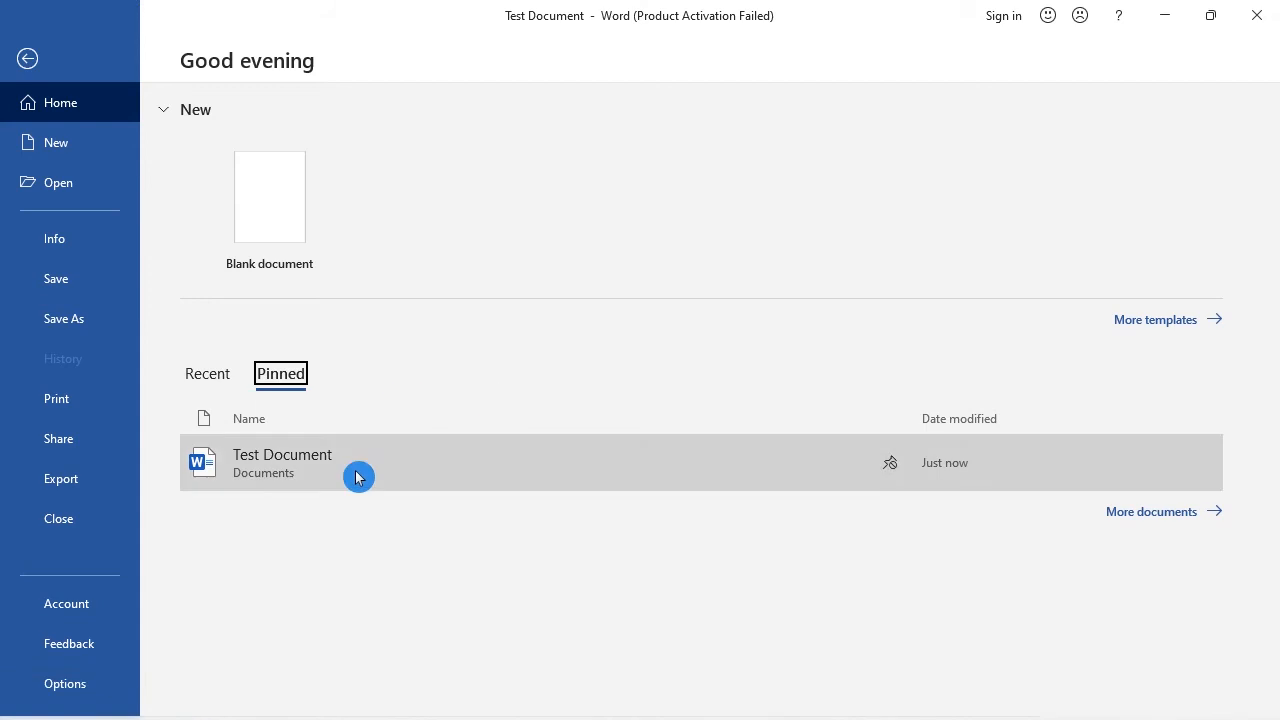
Step: Open the pinned Test Document and apply the built-in CONFIDENTIAL 1 watermark to its pages
{"action": "left_click", "coordinate": [355, 472]}
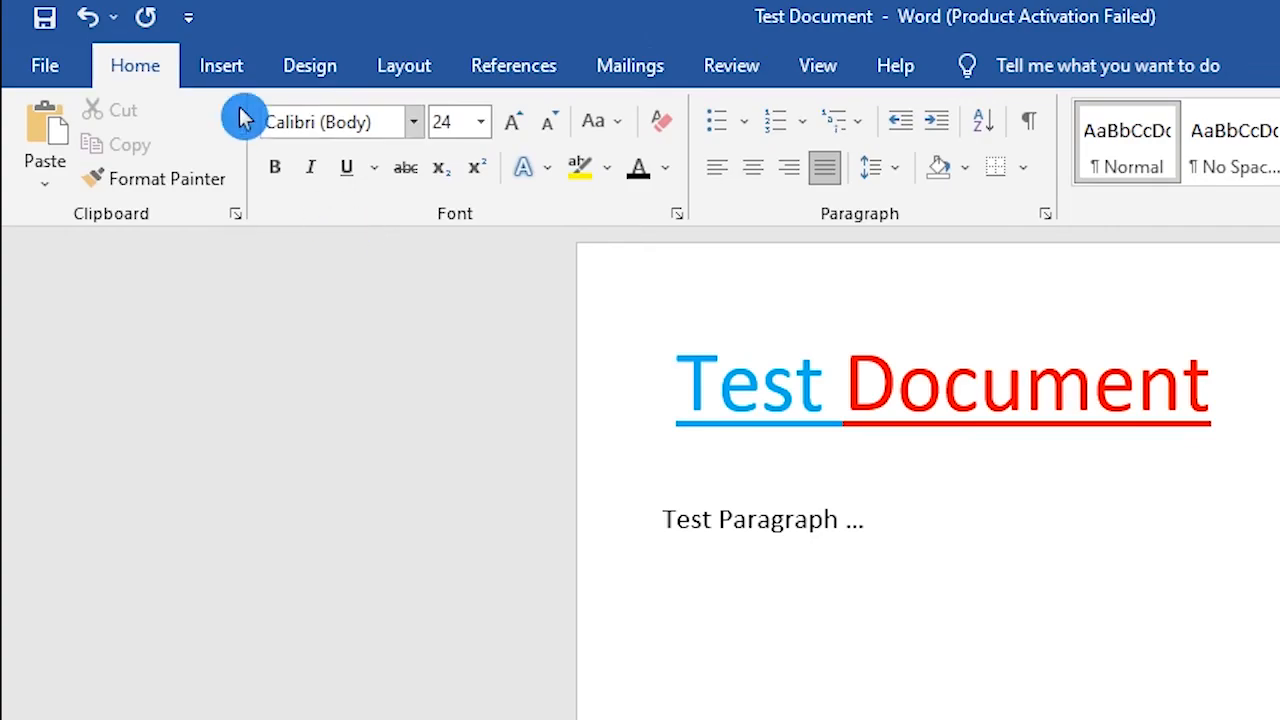
{"action": "left_click", "coordinate": [305, 65]}
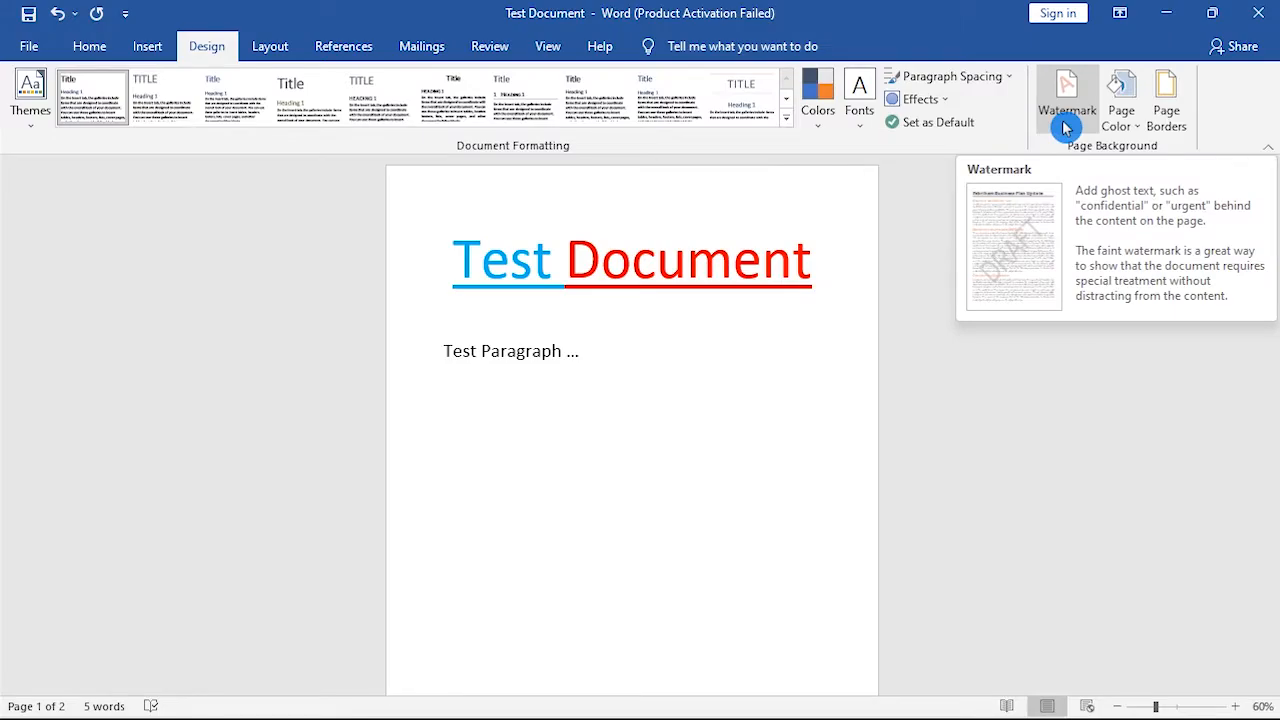
{"action": "left_click", "coordinate": [1064, 122]}
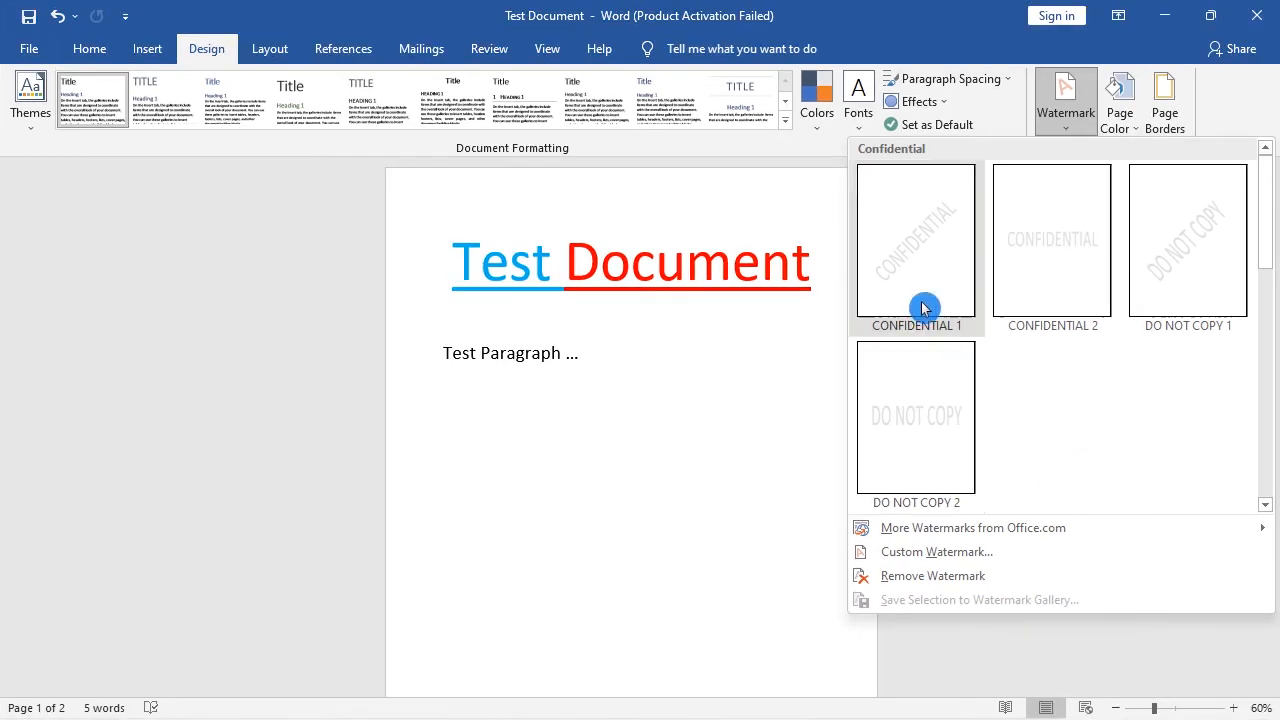
{"action": "left_click", "coordinate": [907, 265]}
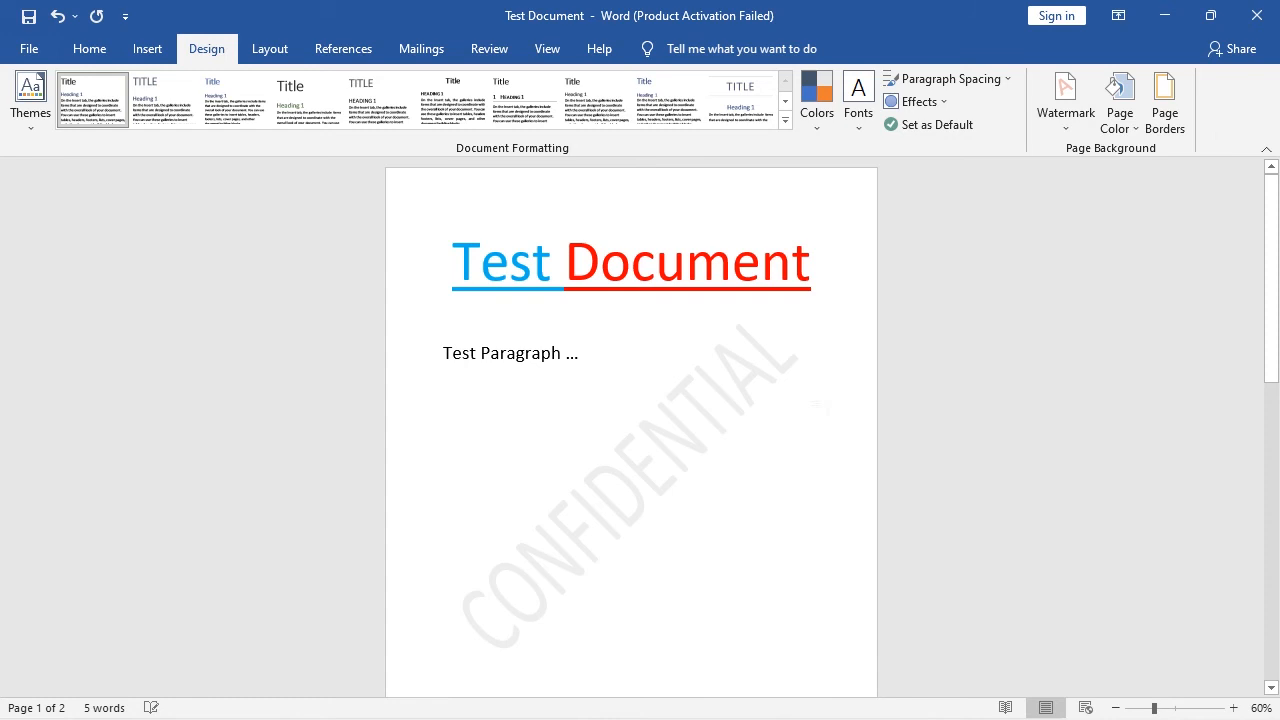
{"action": "scroll", "coordinate": [810, 430], "scroll_direction": "down", "scroll_amount": 3}
{"action": "scroll", "coordinate": [808, 433], "scroll_direction": "up", "scroll_amount": 2}
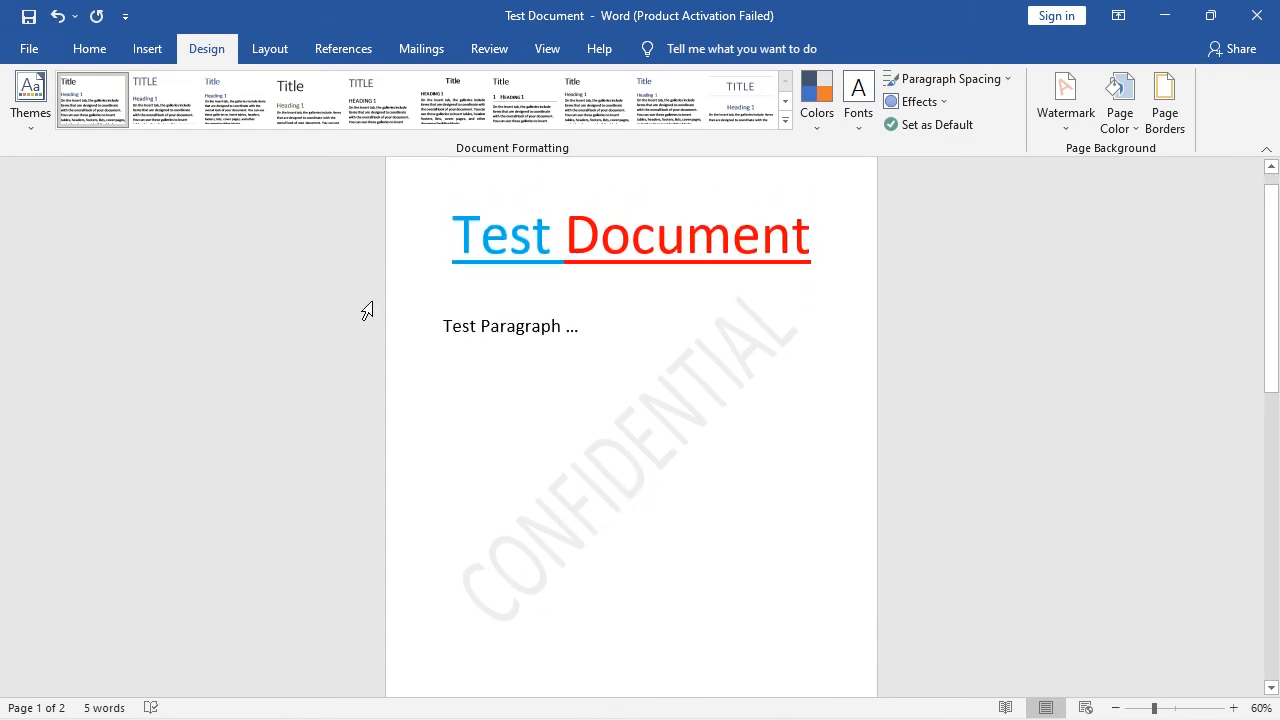
Step: Insert a blank page into the document and check the watermark on the new page
{"action": "left_click", "coordinate": [146, 50]}
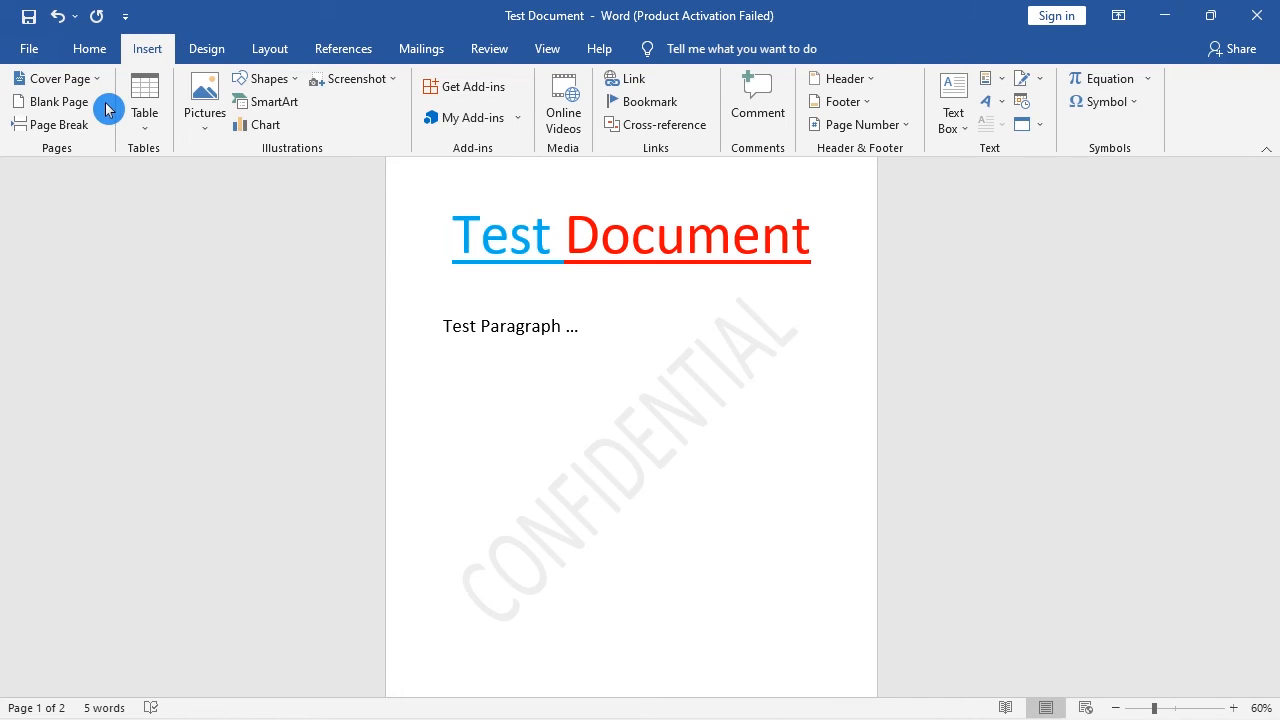
{"action": "left_click", "coordinate": [77, 104]}
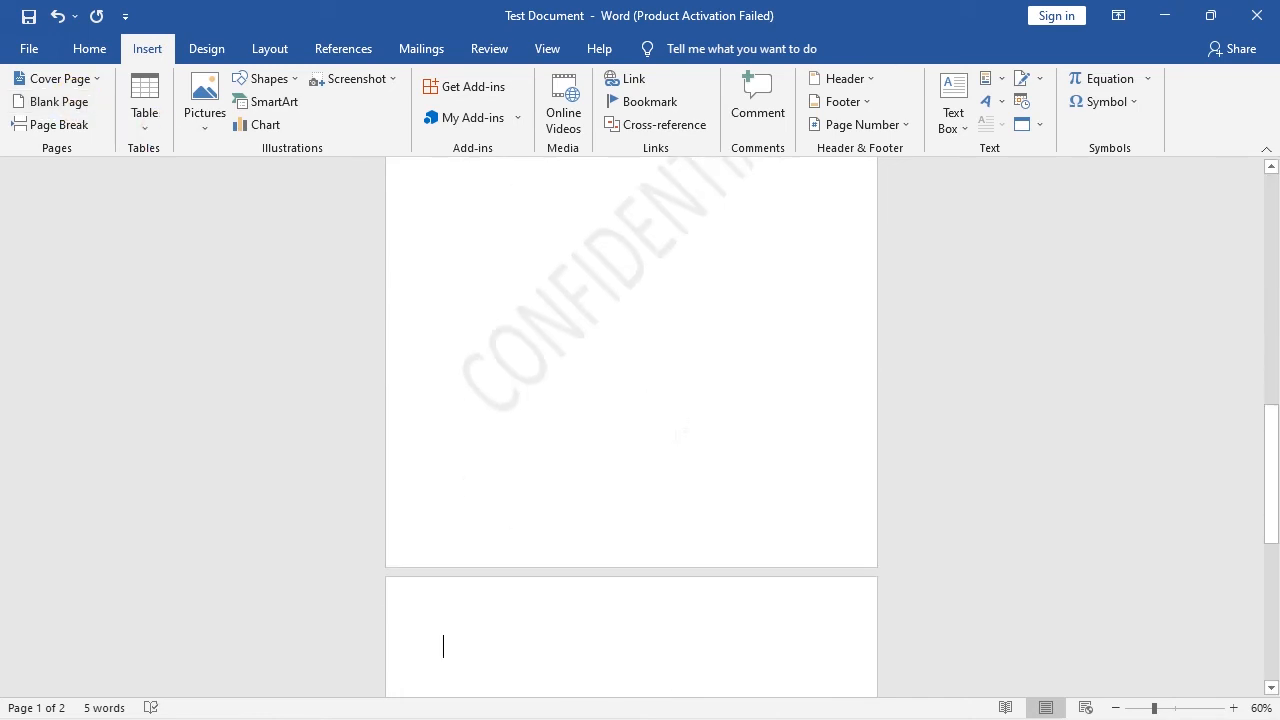
{"action": "scroll", "coordinate": [688, 449], "scroll_direction": "down", "scroll_amount": 8}
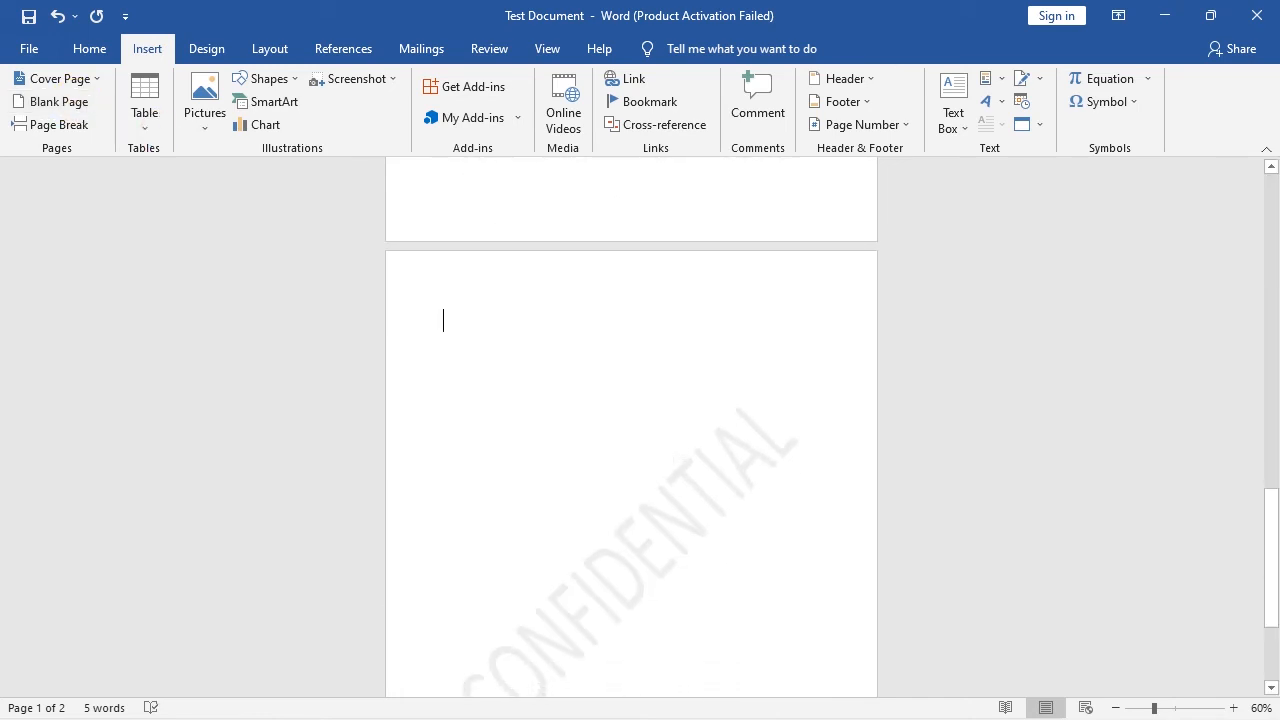
{"action": "scroll", "coordinate": [631, 426], "scroll_direction": "down", "scroll_amount": 3}
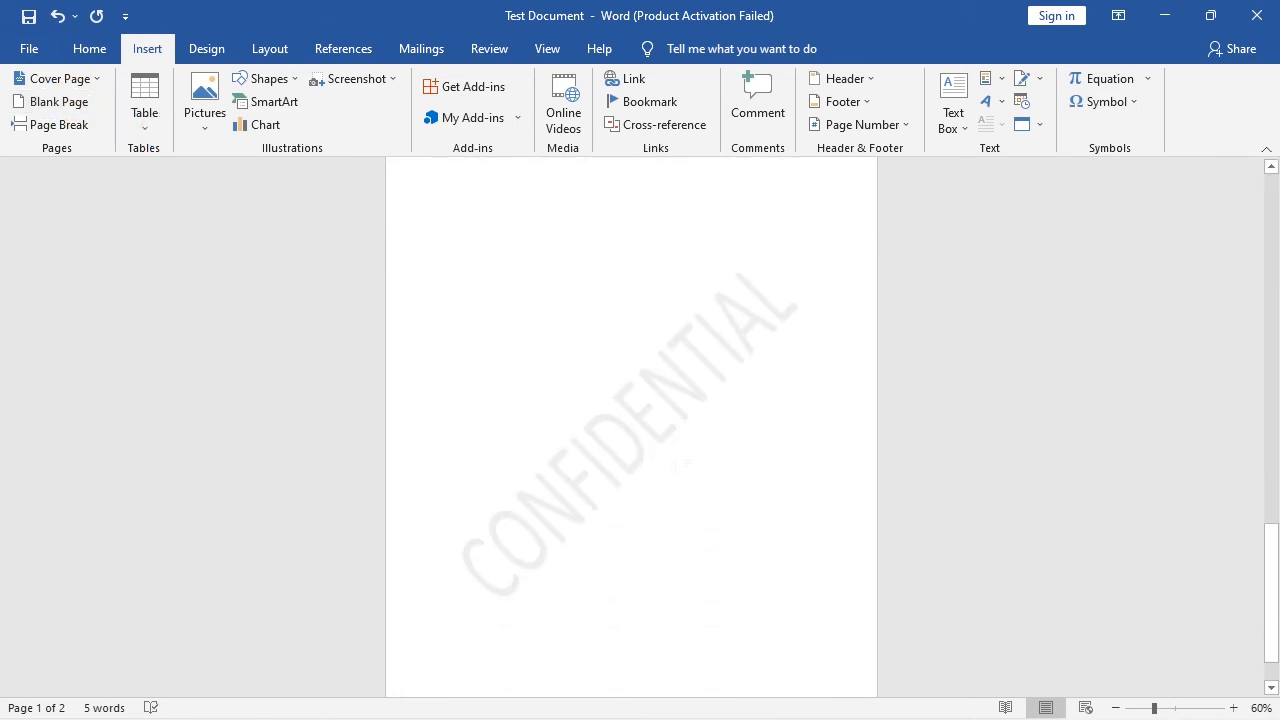
{"action": "scroll", "coordinate": [828, 290], "scroll_direction": "up", "scroll_amount": 1}
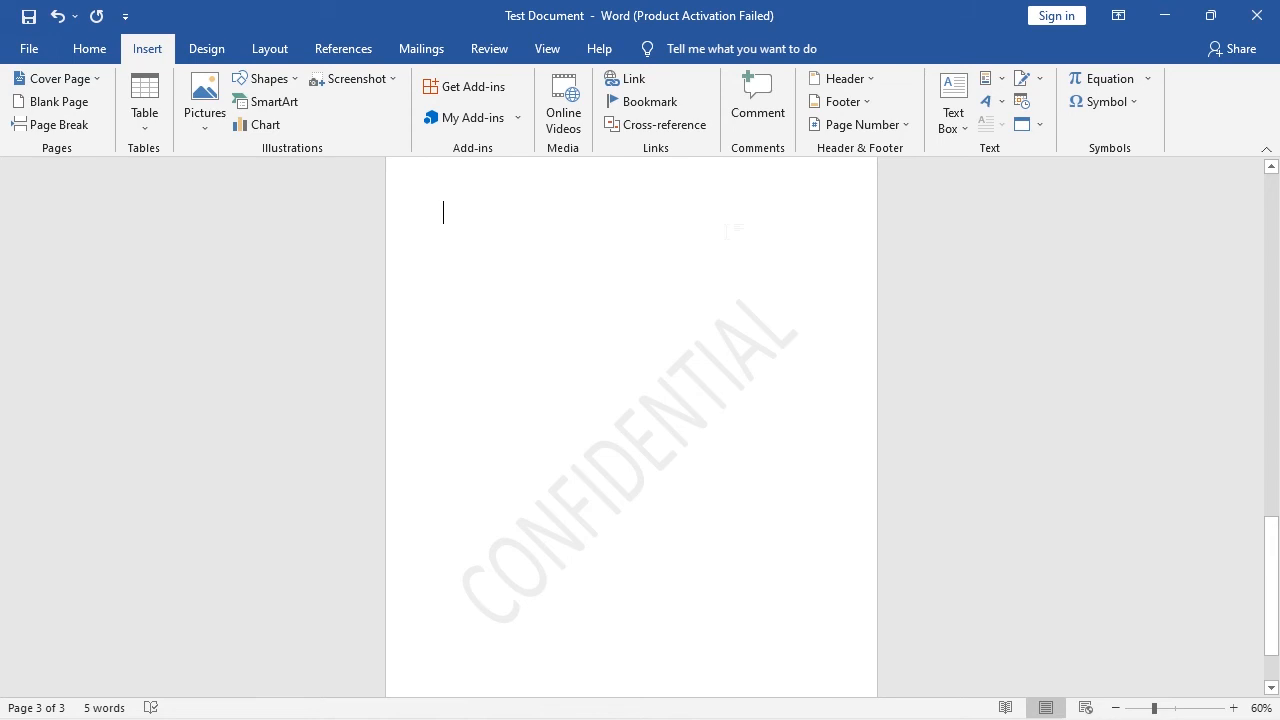
Step: Replace the watermark with a custom text watermark reading URGENT, keeping the language English (United States), and apply it
{"action": "left_click", "coordinate": [208, 48]}
{"action": "left_click", "coordinate": [1070, 105]}
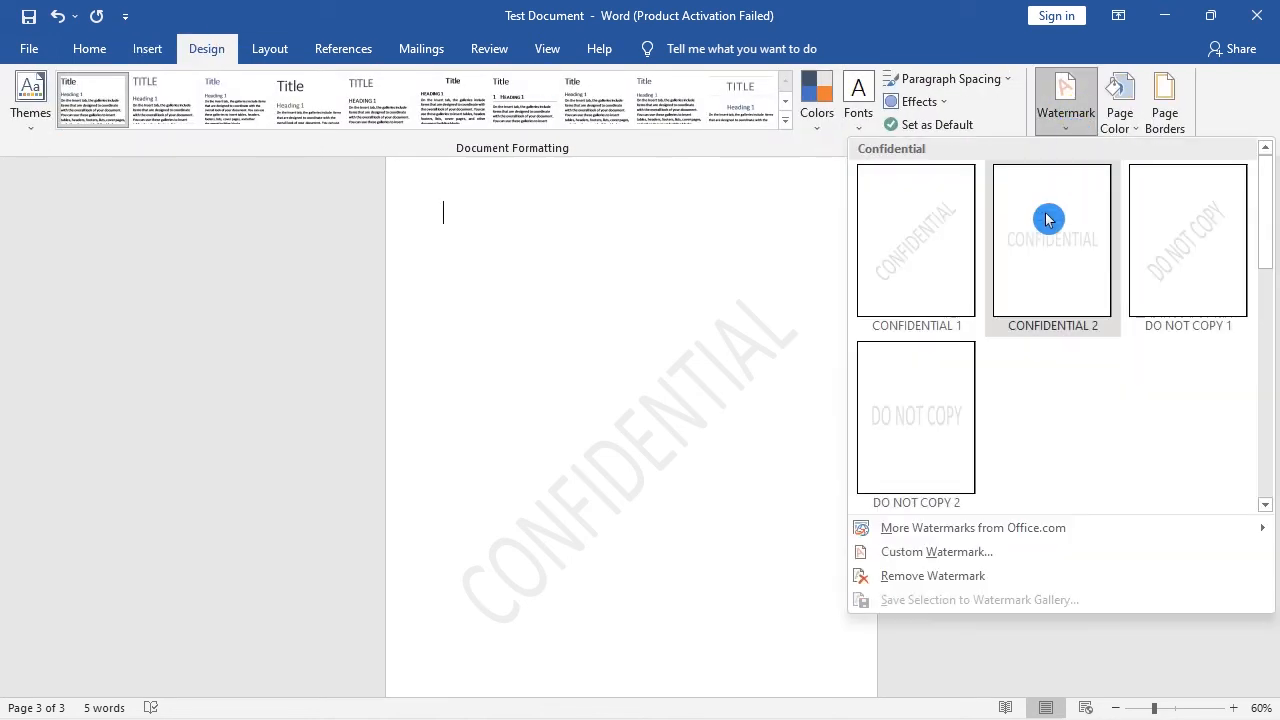
{"action": "left_click", "coordinate": [988, 555]}
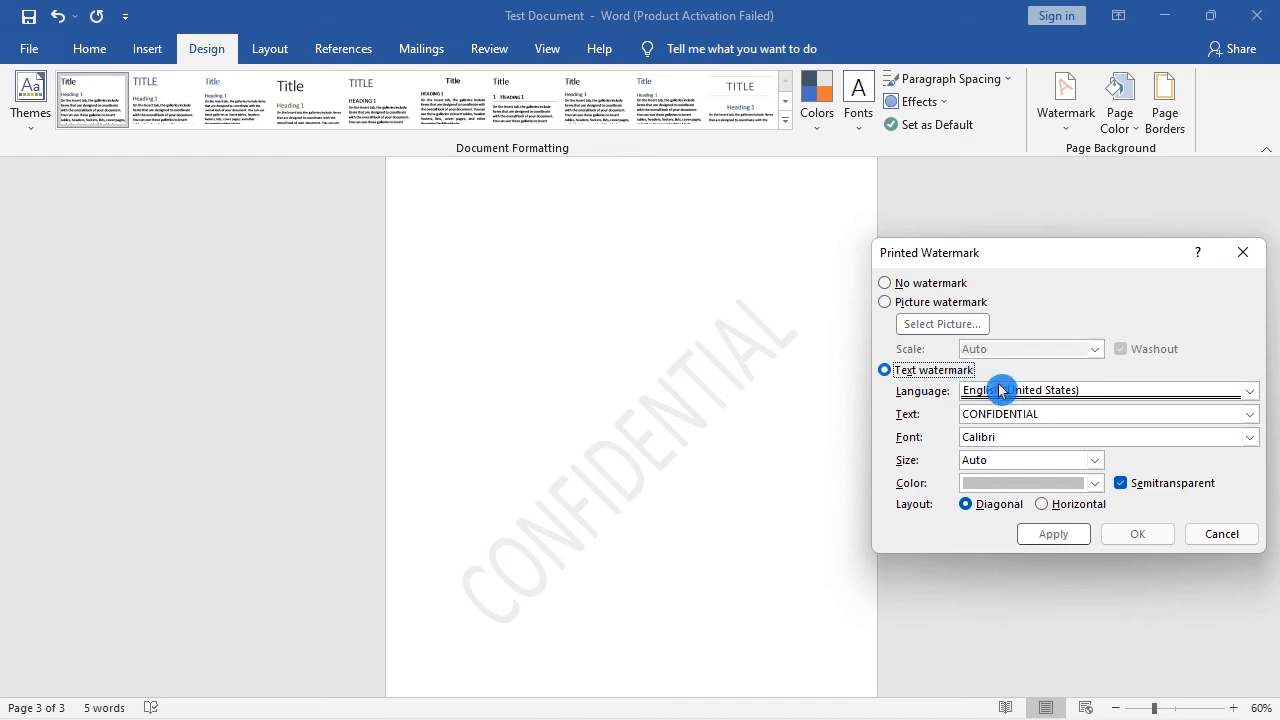
{"action": "left_click", "coordinate": [1095, 392]}
{"action": "scroll", "coordinate": [1128, 470], "scroll_direction": "down", "scroll_amount": 2}
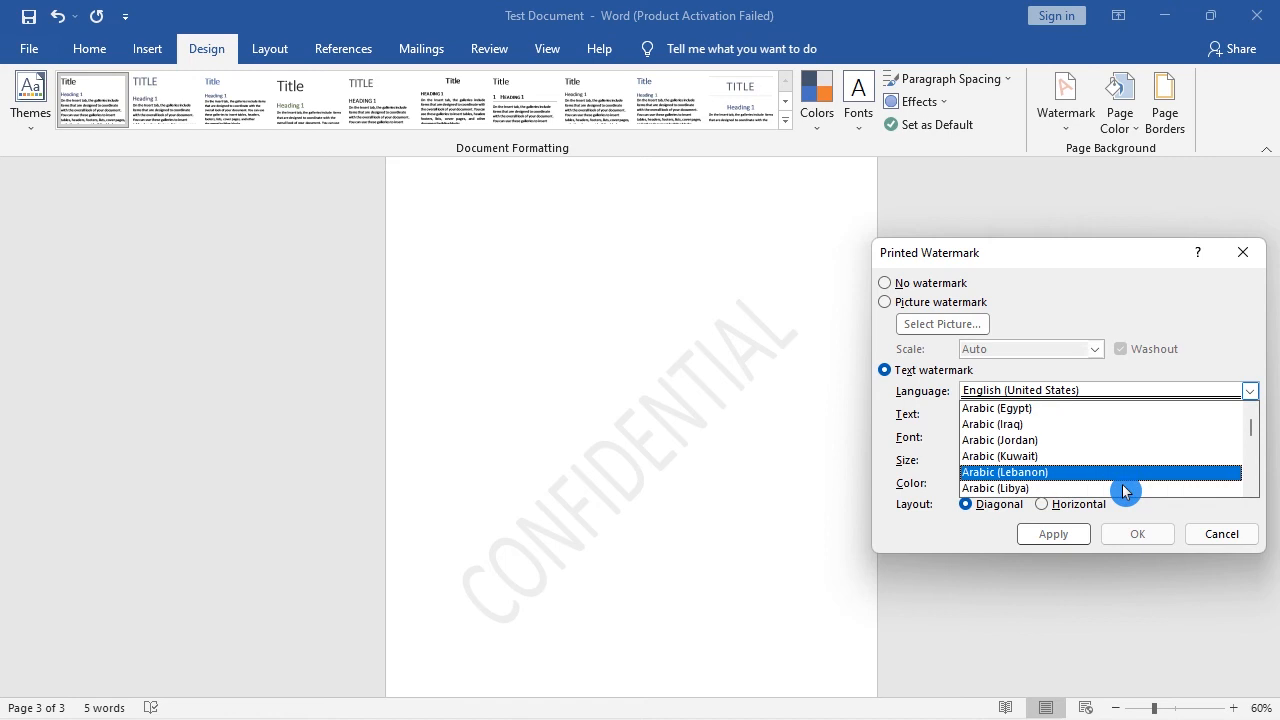
{"action": "scroll", "coordinate": [1128, 489], "scroll_direction": "up", "scroll_amount": 2}
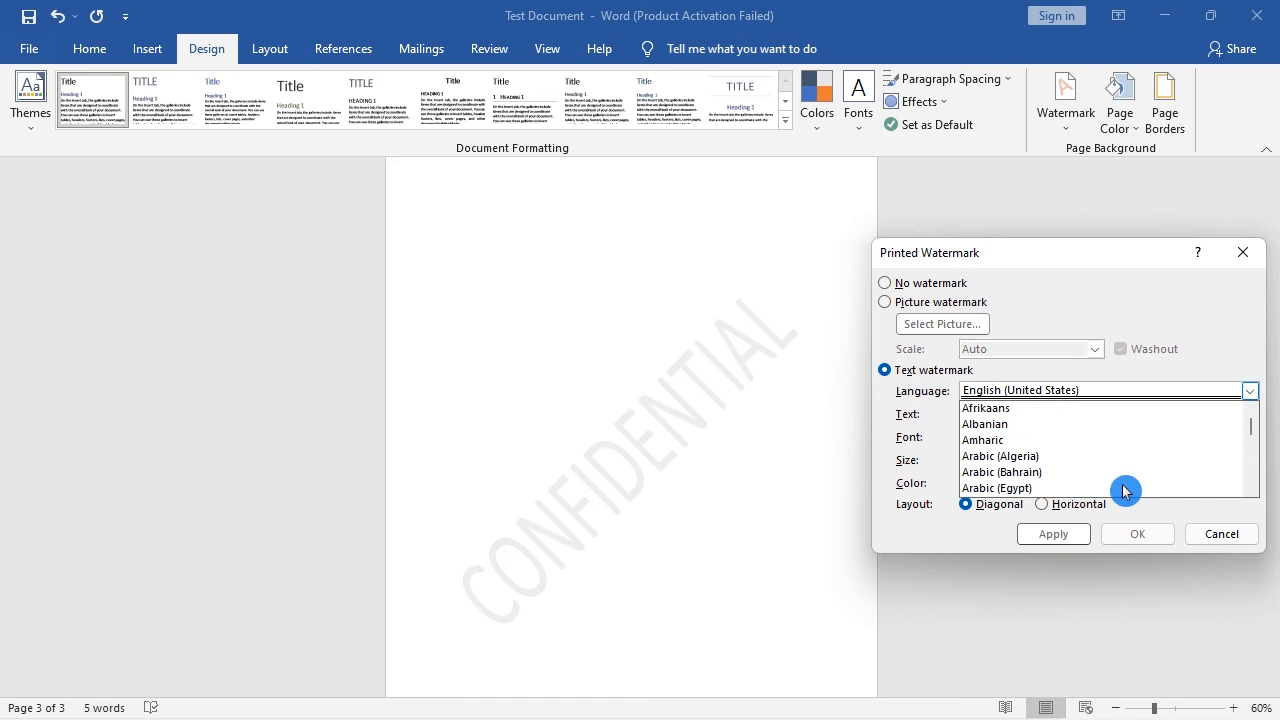
{"action": "left_click", "coordinate": [1245, 402]}
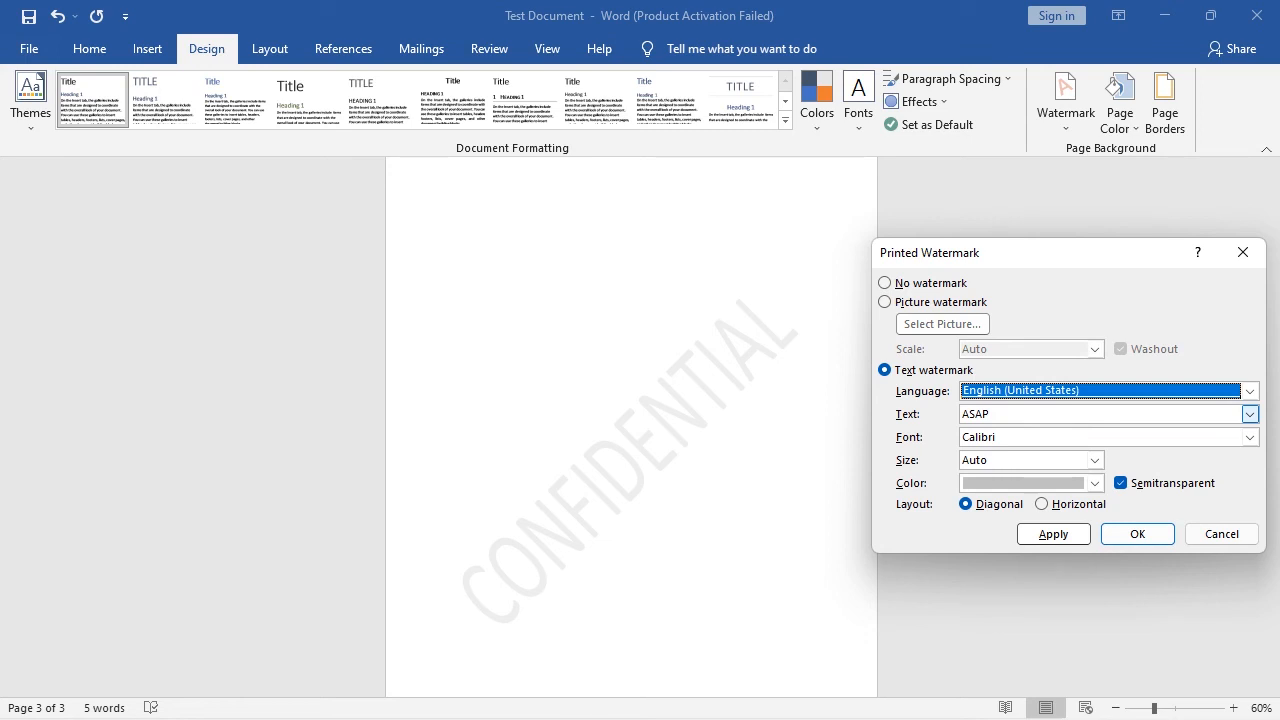
{"action": "left_click_drag", "start_coordinate": [1059, 415], "coordinate": [962, 424]}
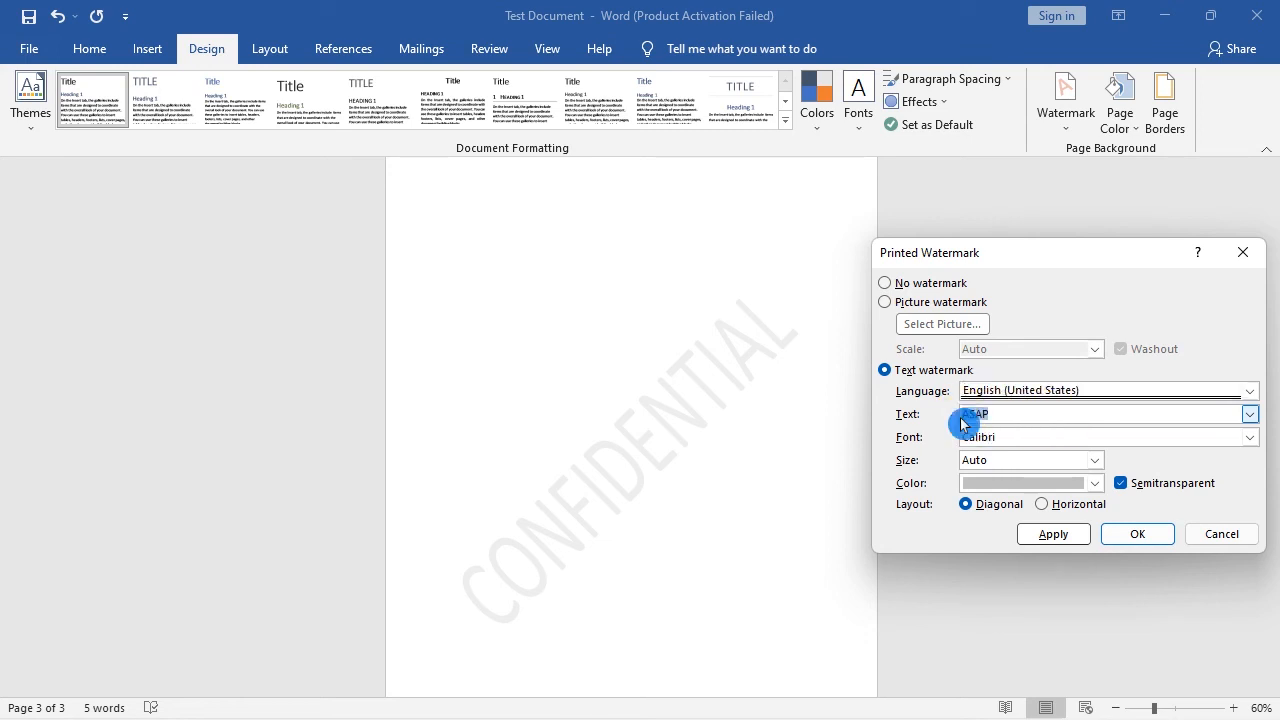
{"action": "type", "text": "URGENT"}
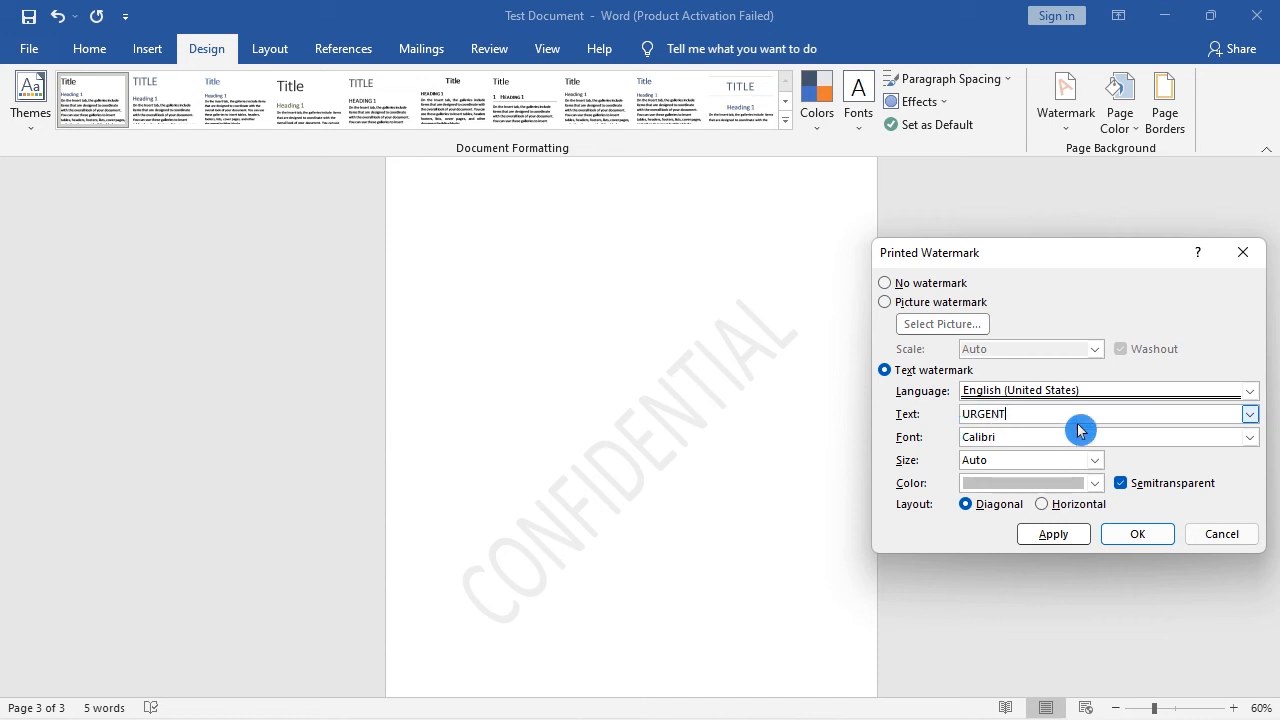
{"action": "left_click", "coordinate": [1053, 533]}
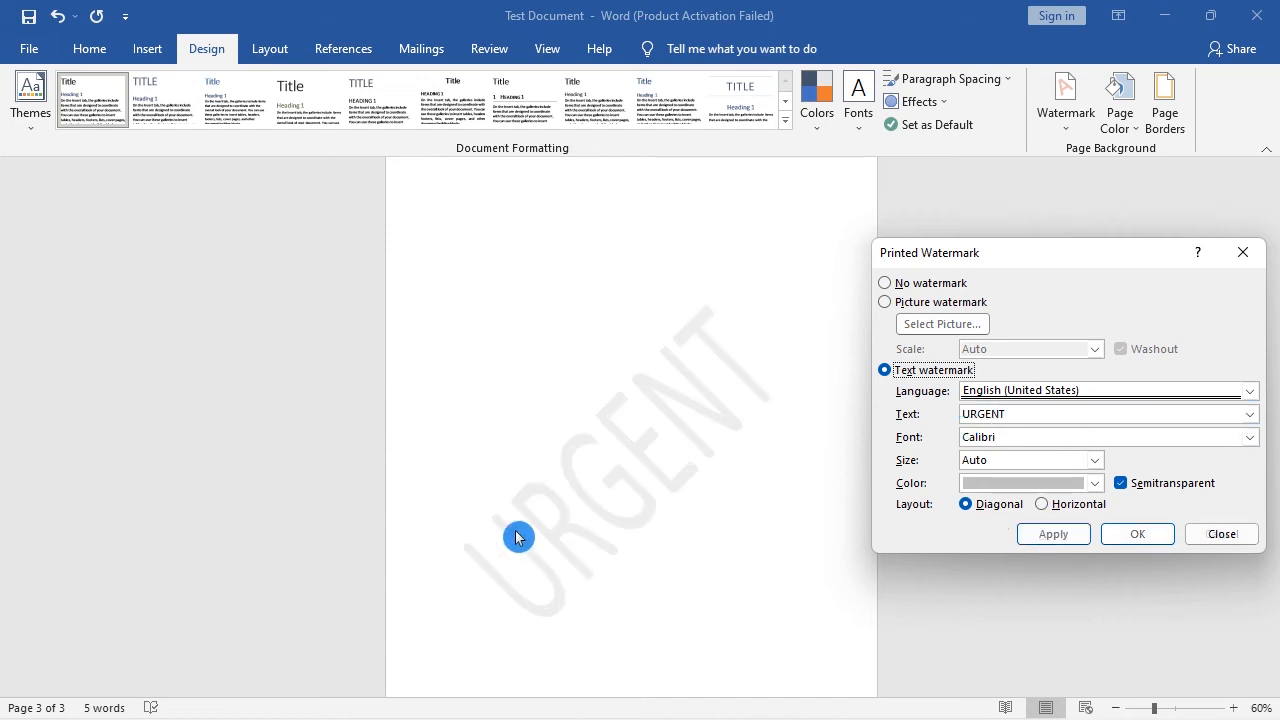
Step: Browse the fonts available for the watermark text without choosing a different one
{"action": "left_click", "coordinate": [1249, 437]}
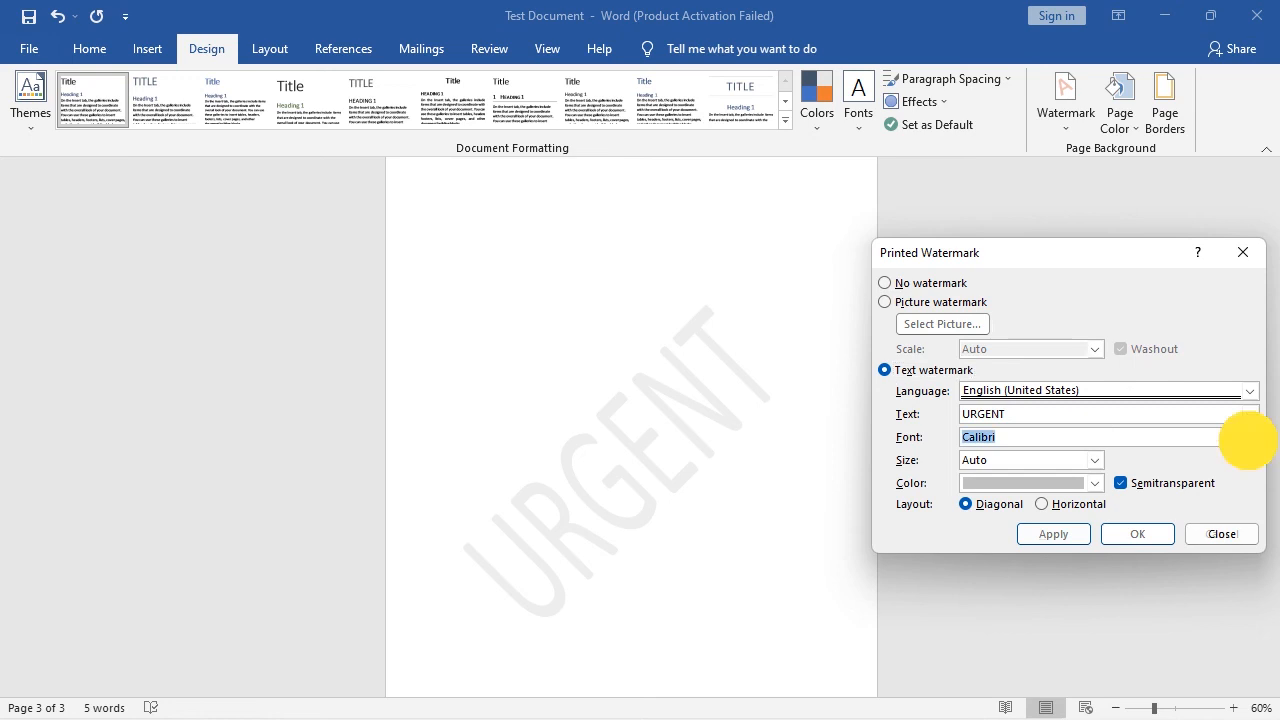
{"action": "scroll", "coordinate": [1100, 505], "scroll_direction": "down", "scroll_amount": 2}
{"action": "scroll", "coordinate": [1095, 490], "scroll_direction": "up", "scroll_amount": 3}
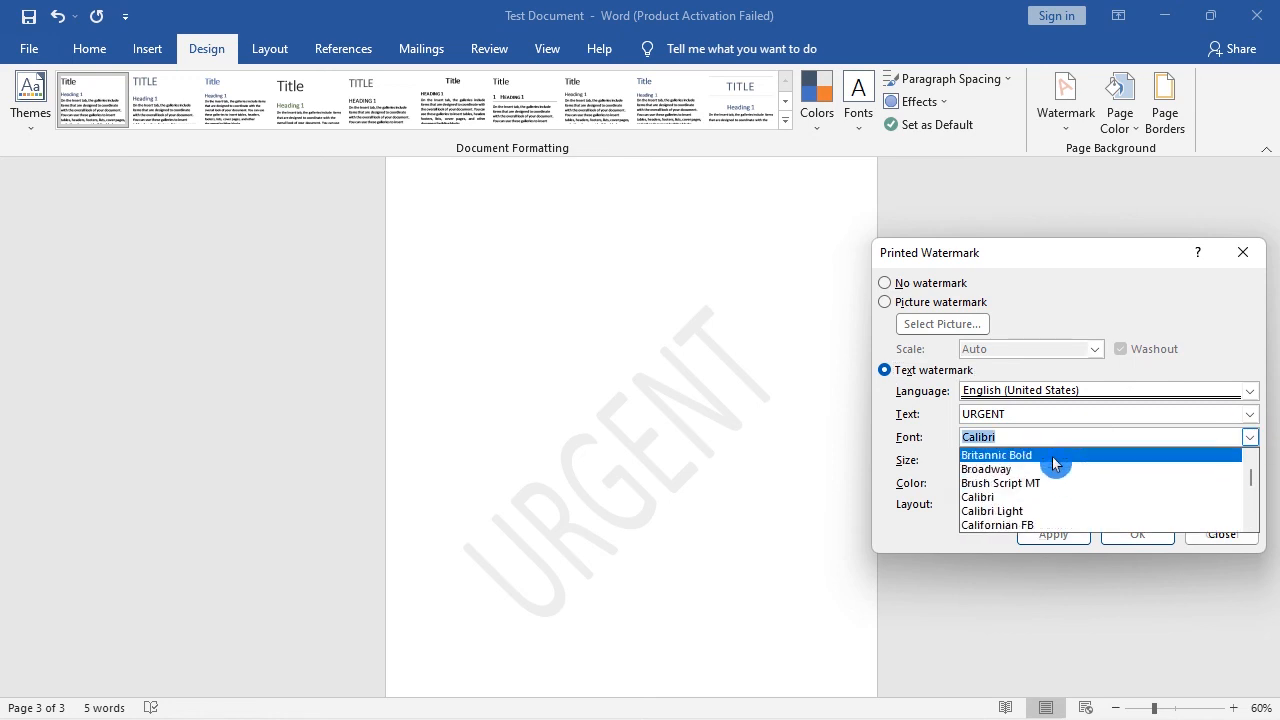
{"action": "scroll", "coordinate": [1070, 488], "scroll_direction": "up", "scroll_amount": 10}
{"action": "scroll", "coordinate": [1050, 488], "scroll_direction": "up", "scroll_amount": 2}
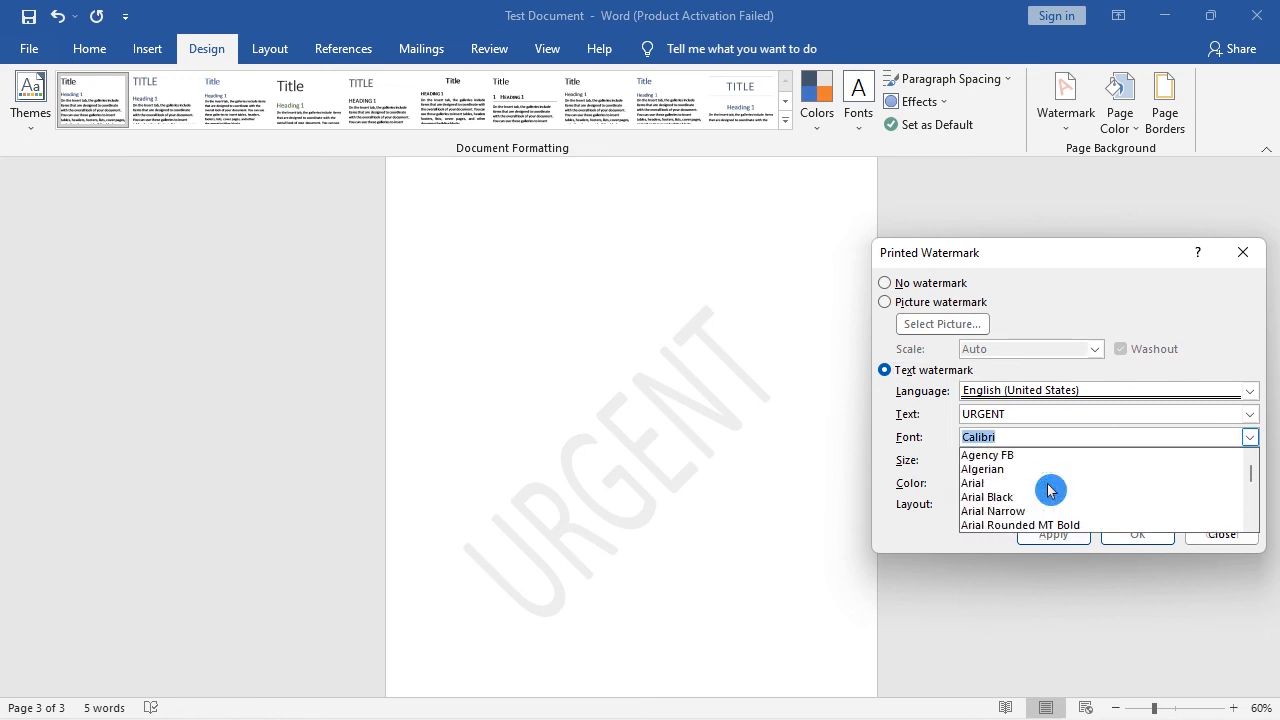
{"action": "scroll", "coordinate": [1097, 463], "scroll_direction": "down", "scroll_amount": 4}
{"action": "left_click", "coordinate": [1250, 437]}
{"action": "left_click", "coordinate": [1119, 488]}
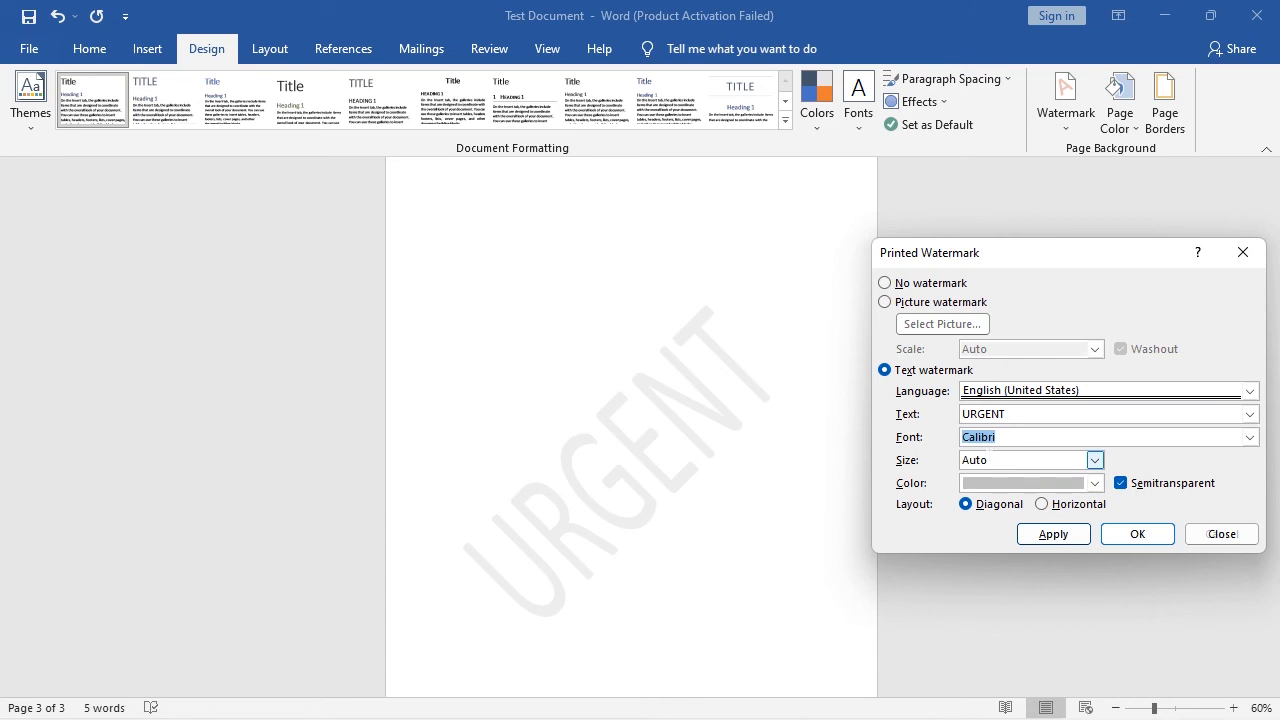
Step: Try the URGENT watermark at size 44 and set its size back to Auto, applying each setting
{"action": "left_click", "coordinate": [1095, 460]}
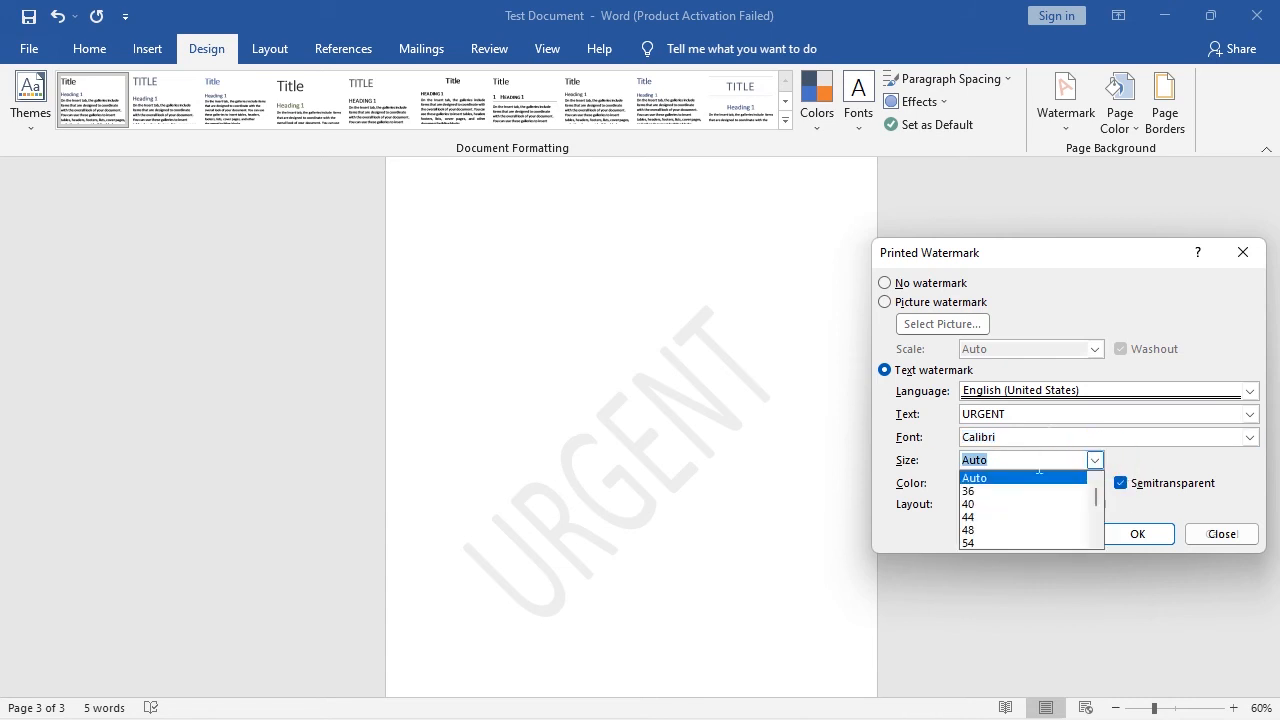
{"action": "left_click", "coordinate": [1006, 517]}
{"action": "left_click", "coordinate": [1060, 540]}
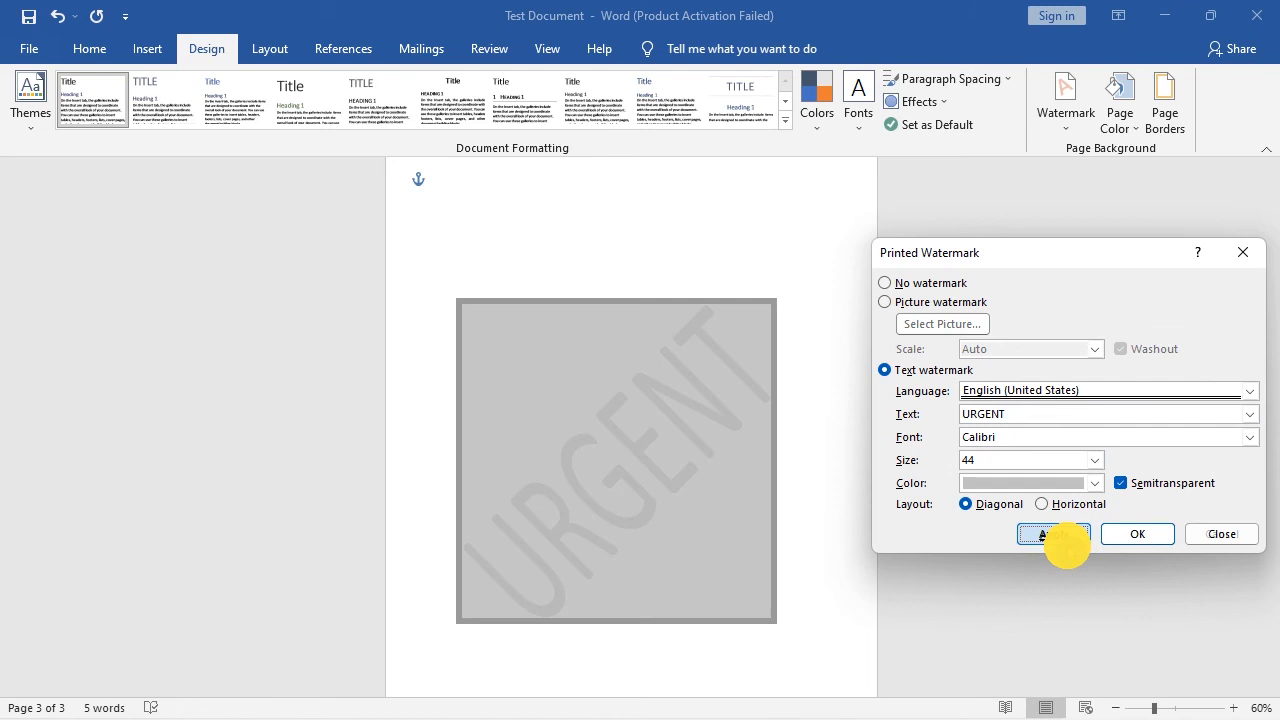
{"action": "left_click", "coordinate": [1095, 460]}
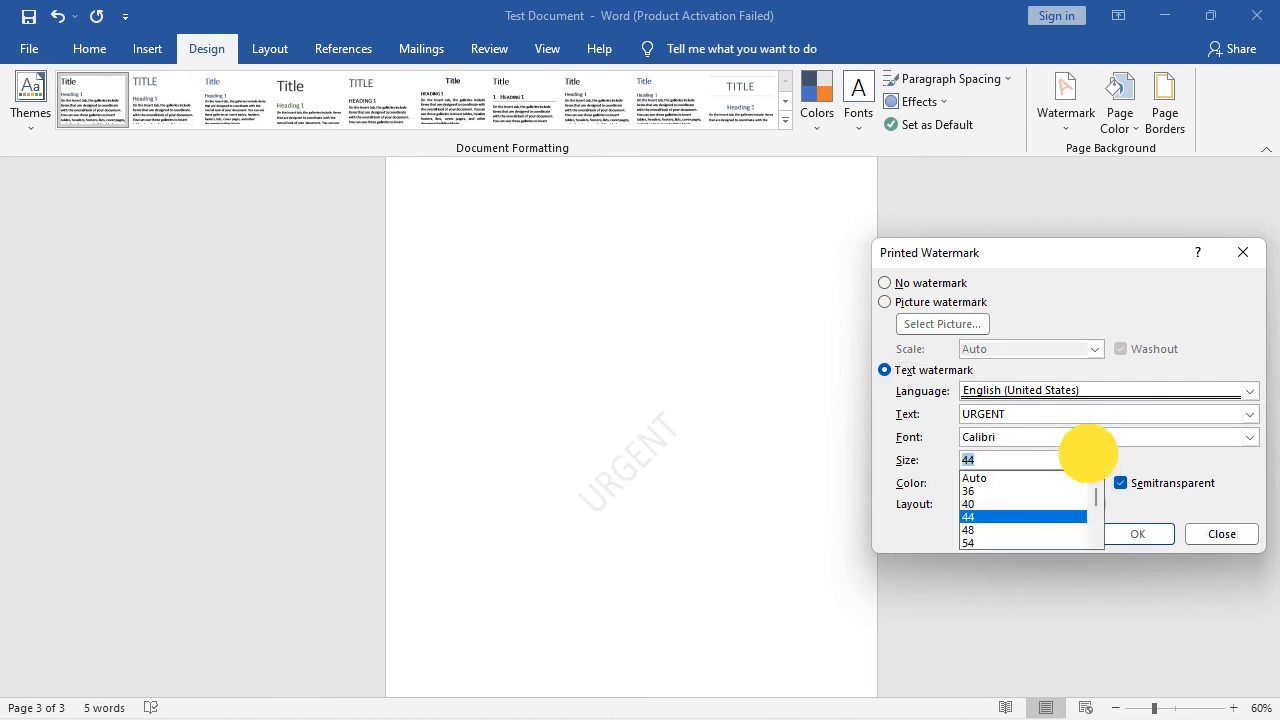
{"action": "left_click", "coordinate": [1010, 478]}
{"action": "left_click", "coordinate": [1060, 534]}
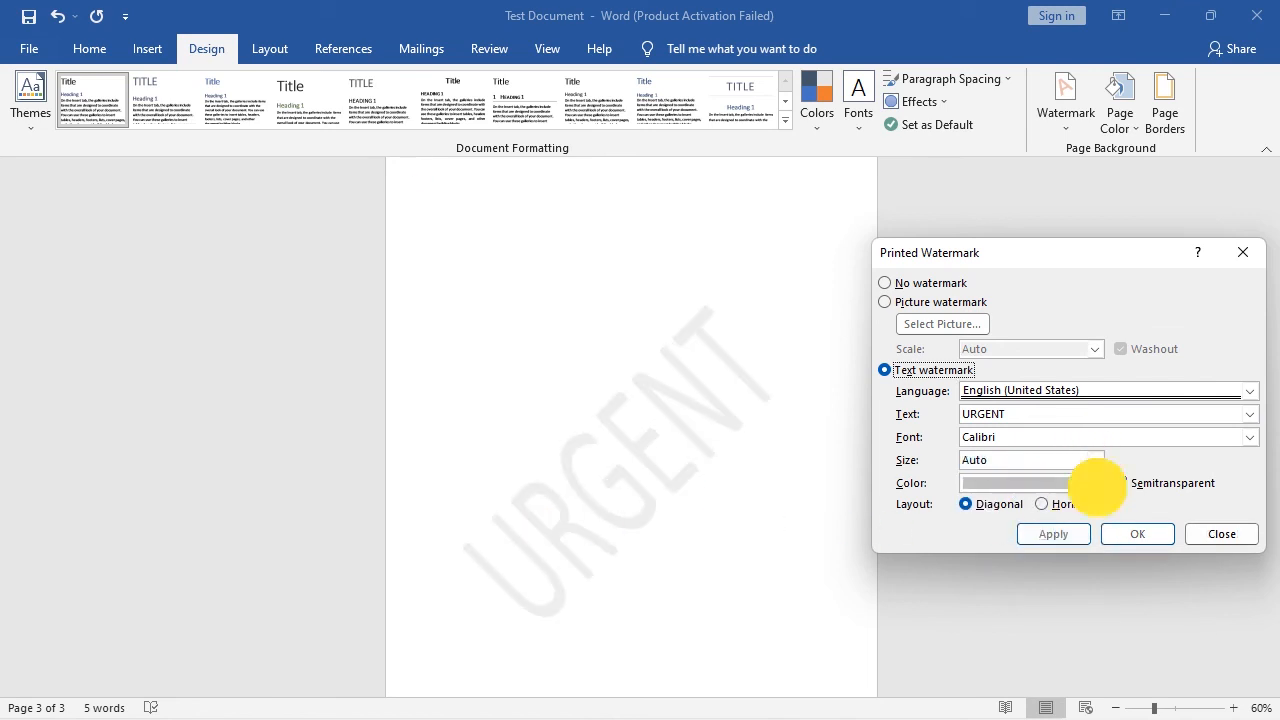
Step: Try the URGENT watermark in standard red and in standard green, applying each color
{"action": "left_click", "coordinate": [1095, 483]}
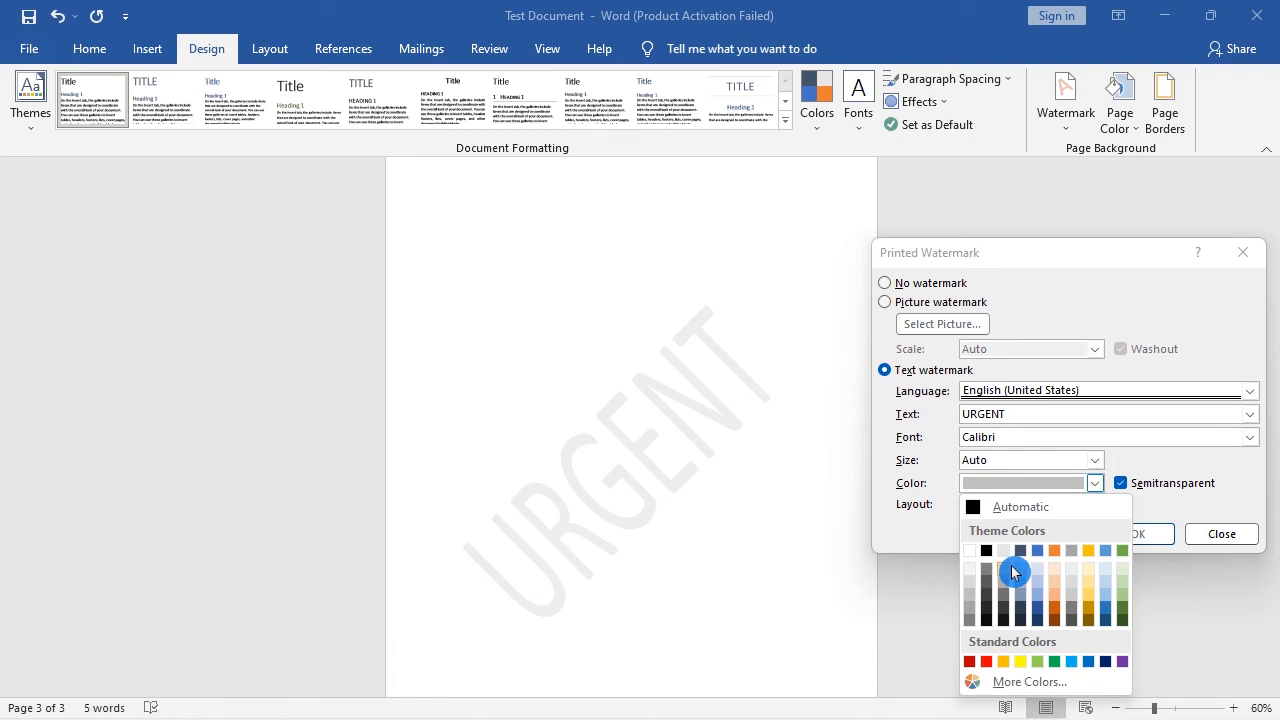
{"action": "left_click", "coordinate": [986, 661]}
{"action": "left_click", "coordinate": [1055, 533]}
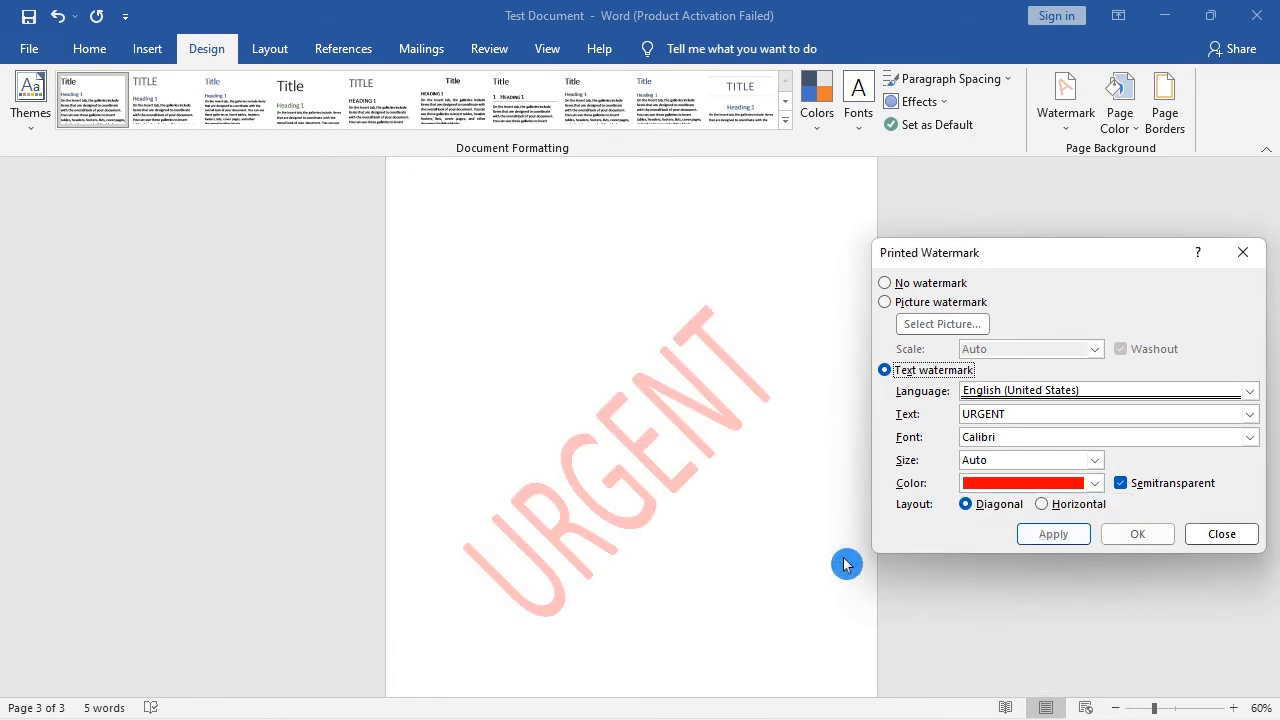
{"action": "left_click", "coordinate": [1095, 483]}
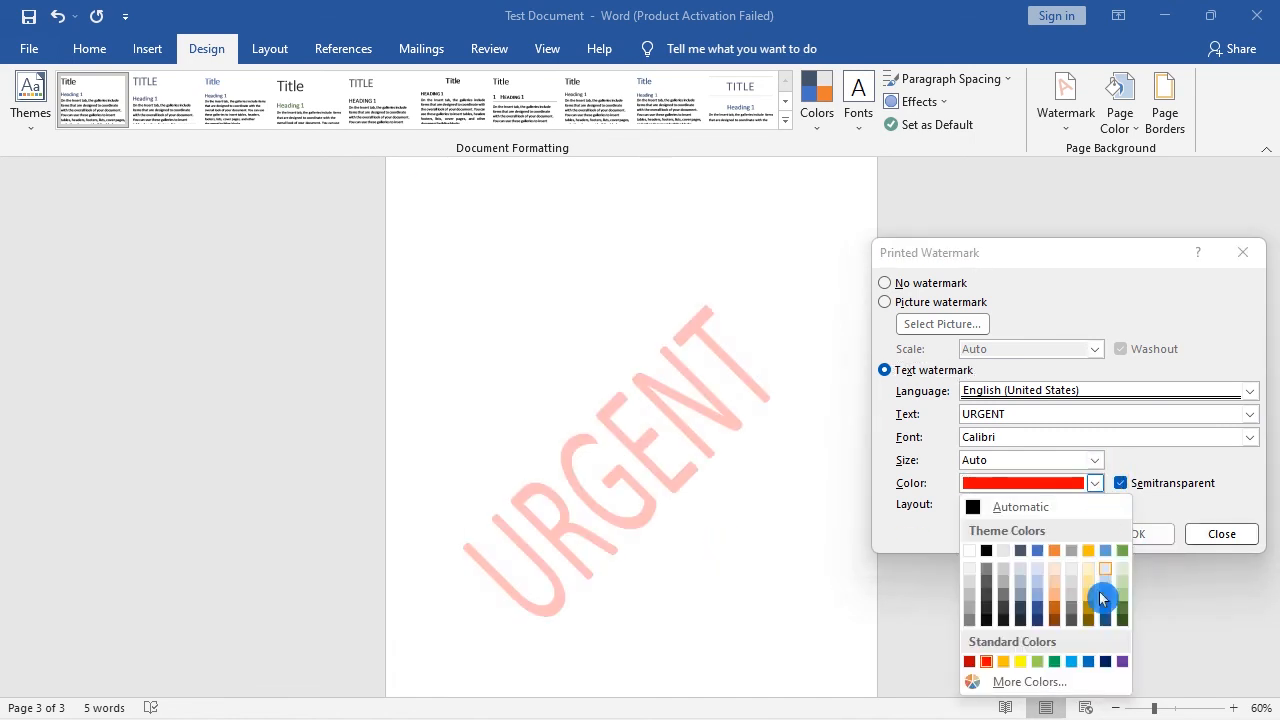
{"action": "left_click", "coordinate": [1054, 661]}
{"action": "left_click", "coordinate": [1052, 540]}
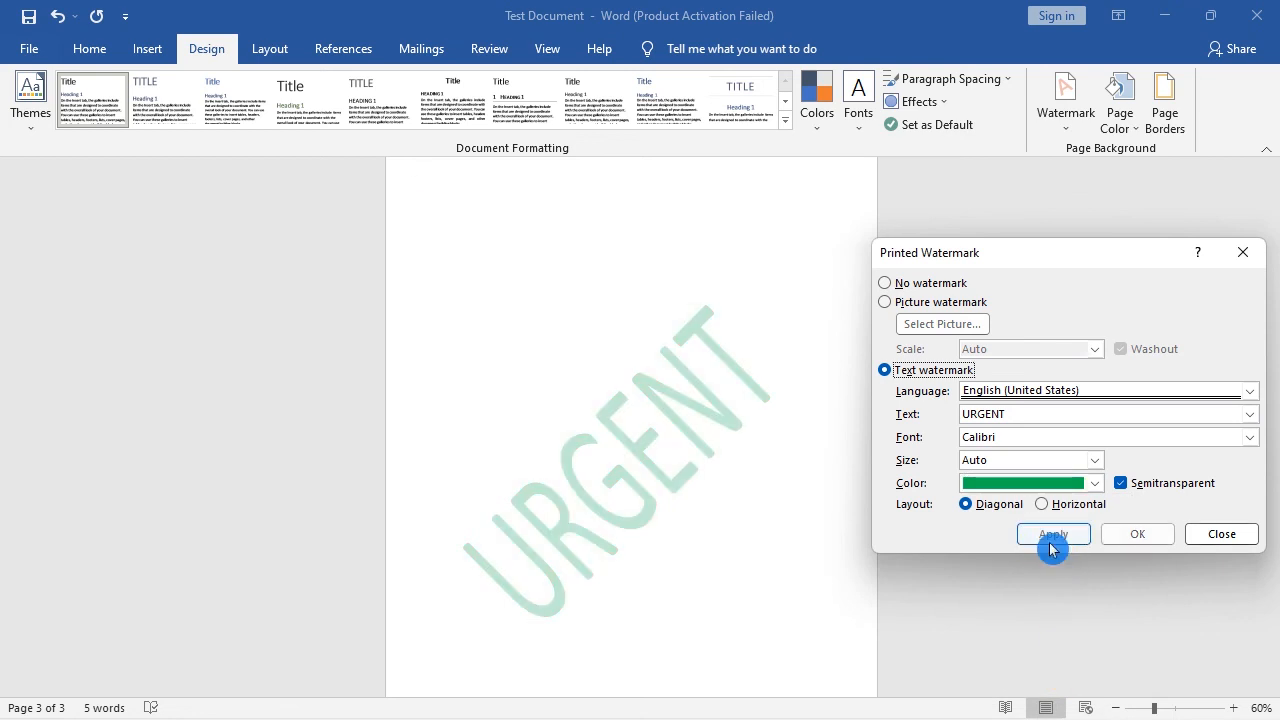
Step: Compare the green watermark without and with semitransparency, applying each state twice and leaving Semitransparent enabled
{"action": "left_click", "coordinate": [1123, 485]}
{"action": "left_click", "coordinate": [1054, 534]}
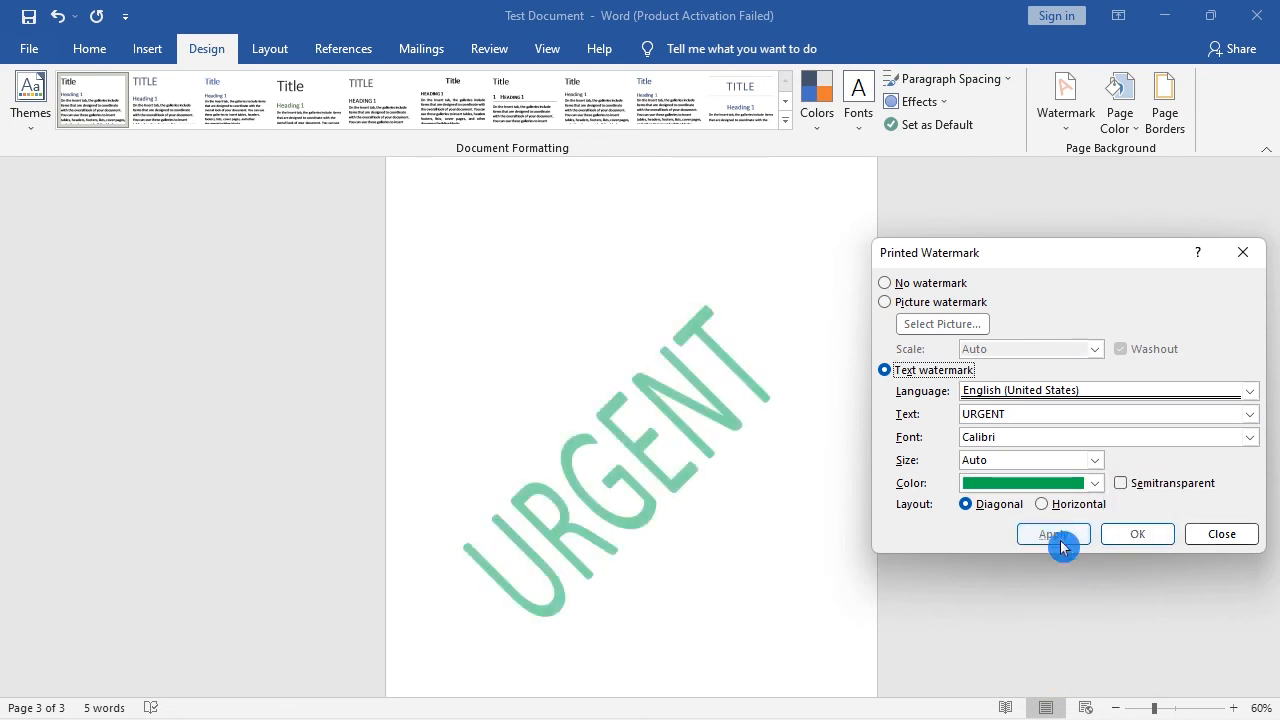
{"action": "left_click", "coordinate": [1120, 484]}
{"action": "left_click", "coordinate": [1054, 534]}
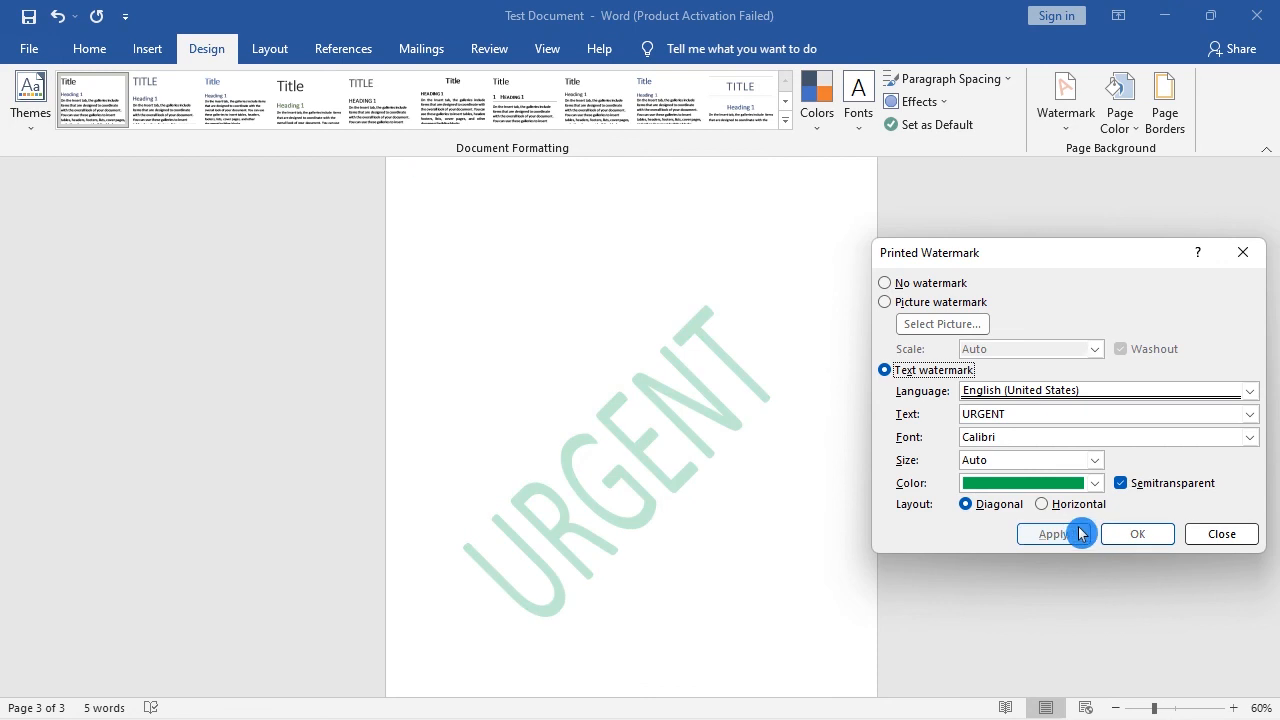
{"action": "left_click", "coordinate": [1120, 484]}
{"action": "left_click", "coordinate": [1075, 543]}
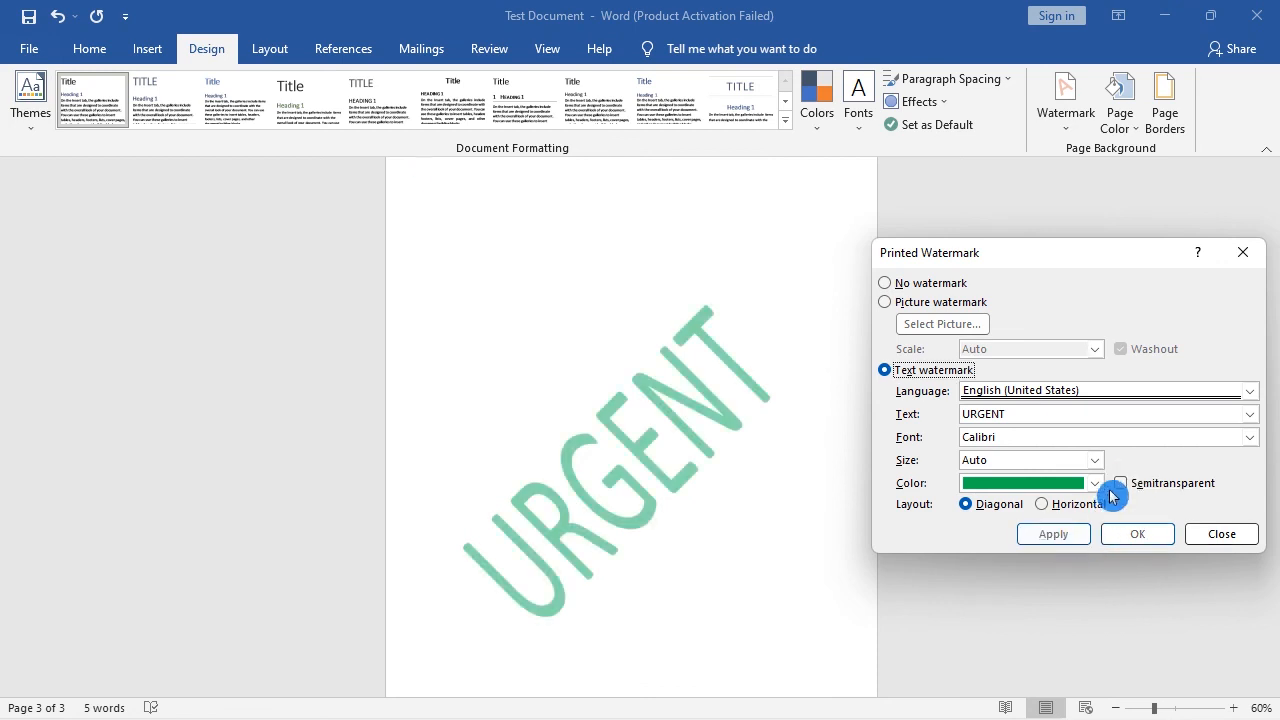
{"action": "left_click", "coordinate": [1120, 484]}
{"action": "left_click", "coordinate": [1062, 536]}
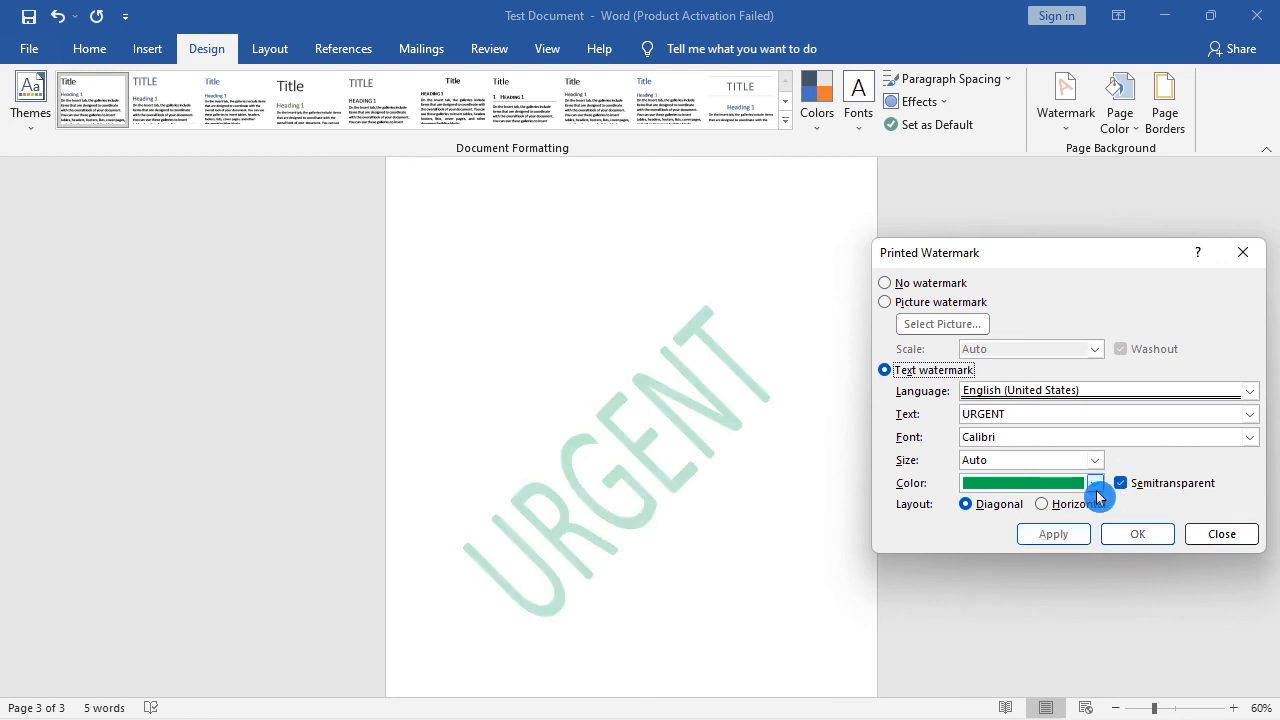
Step: Set the URGENT watermark's color to Automatic and apply it
{"action": "left_click", "coordinate": [1095, 483]}
{"action": "left_click", "coordinate": [977, 518]}
{"action": "left_click", "coordinate": [1046, 536]}
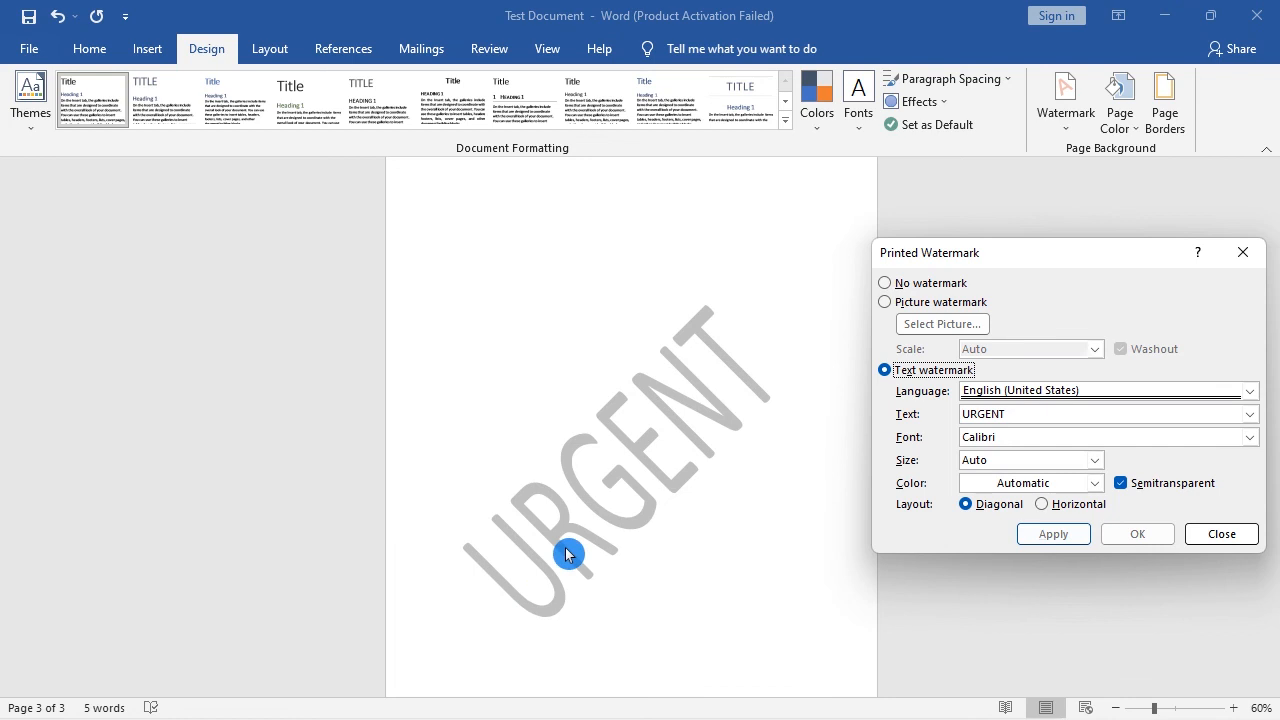
Step: Try the URGENT watermark in Horizontal layout and set it back to Diagonal, applying each layout
{"action": "left_click", "coordinate": [1044, 503]}
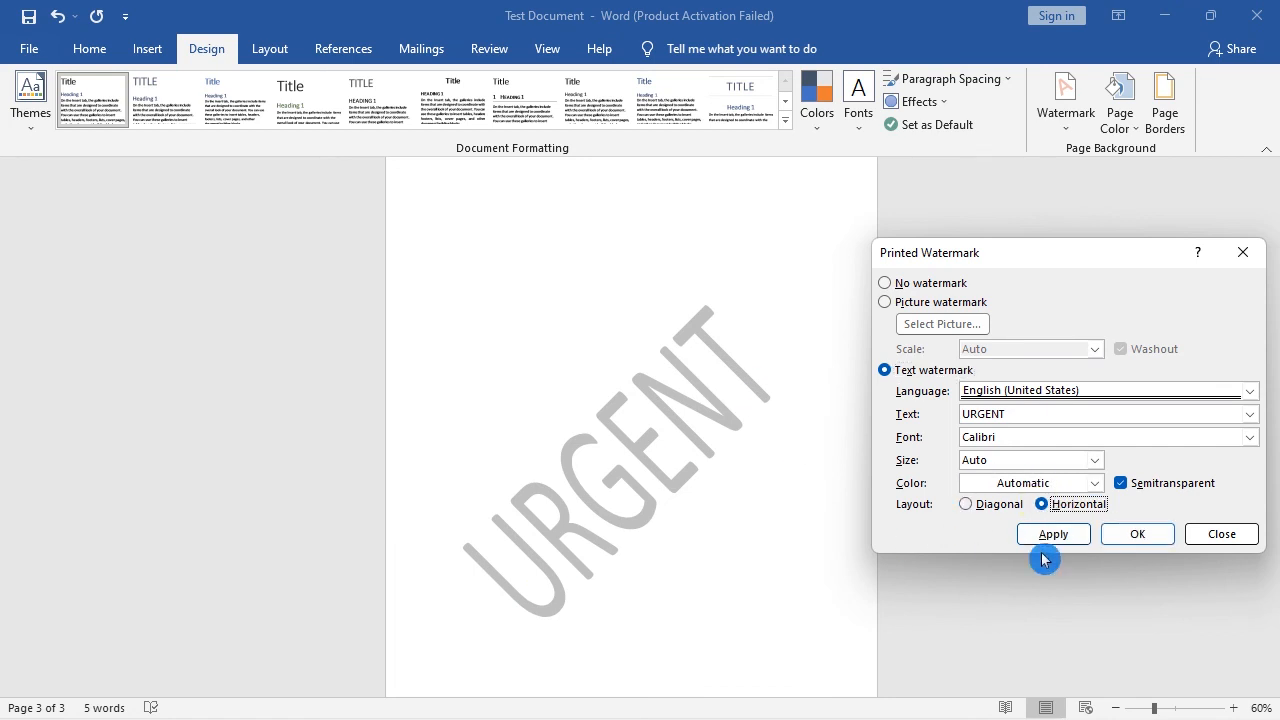
{"action": "left_click", "coordinate": [1040, 536]}
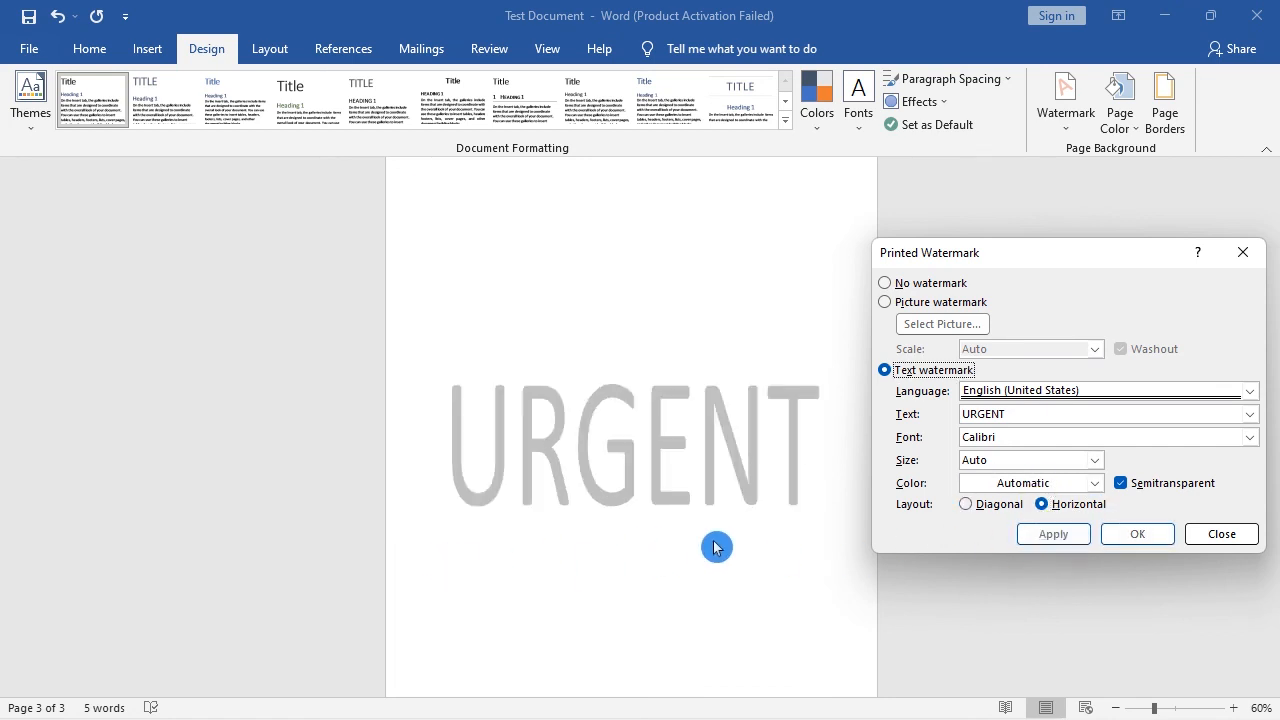
{"action": "left_click", "coordinate": [965, 504]}
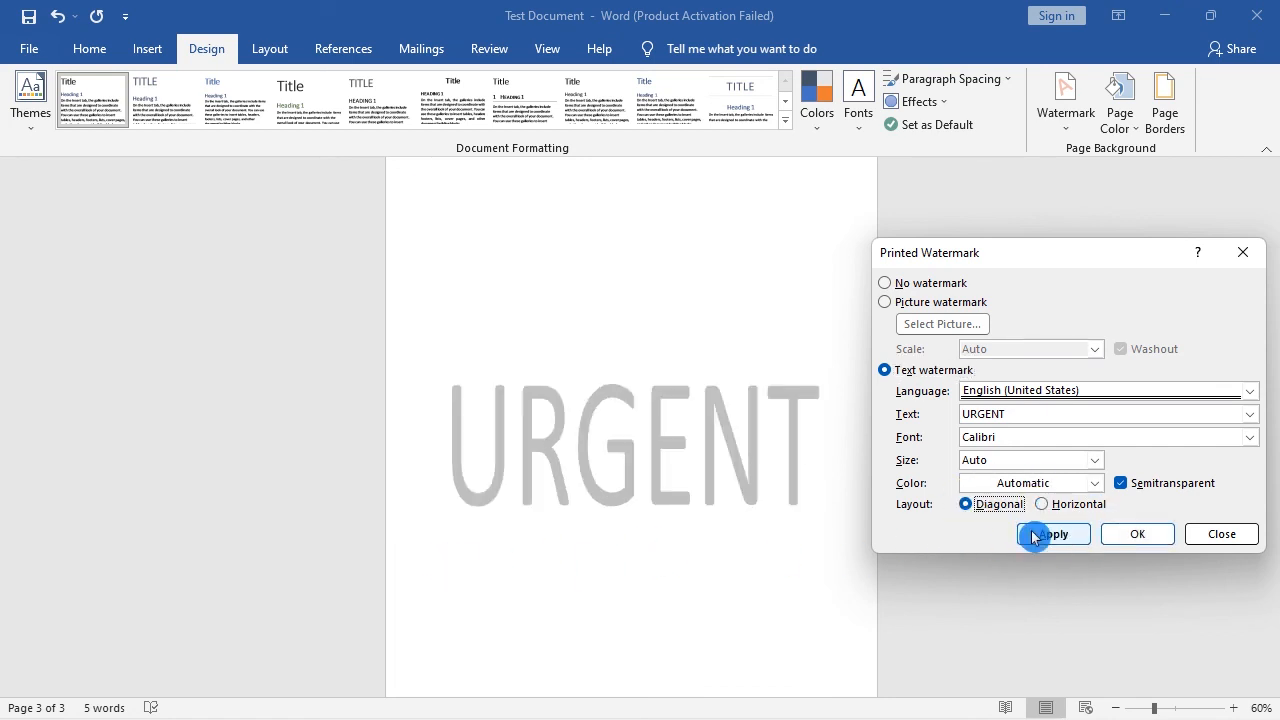
{"action": "left_click", "coordinate": [1032, 535]}
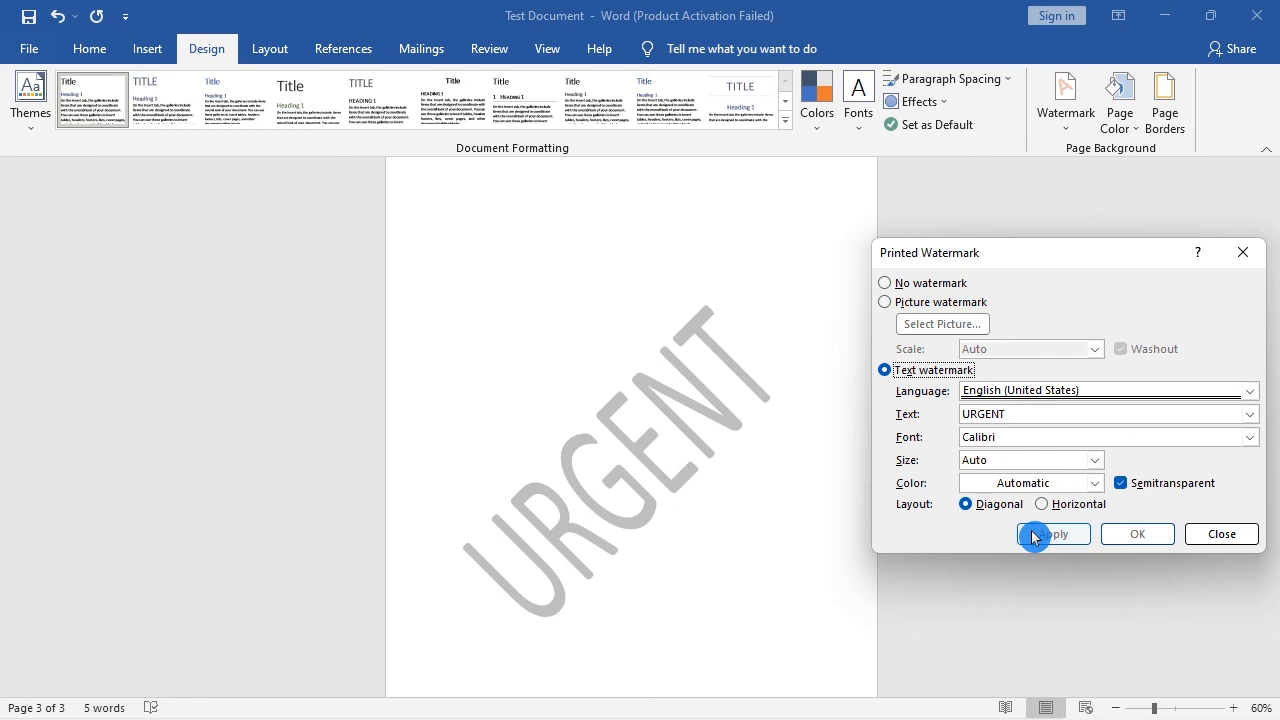
{"action": "left_click", "coordinate": [1034, 535]}
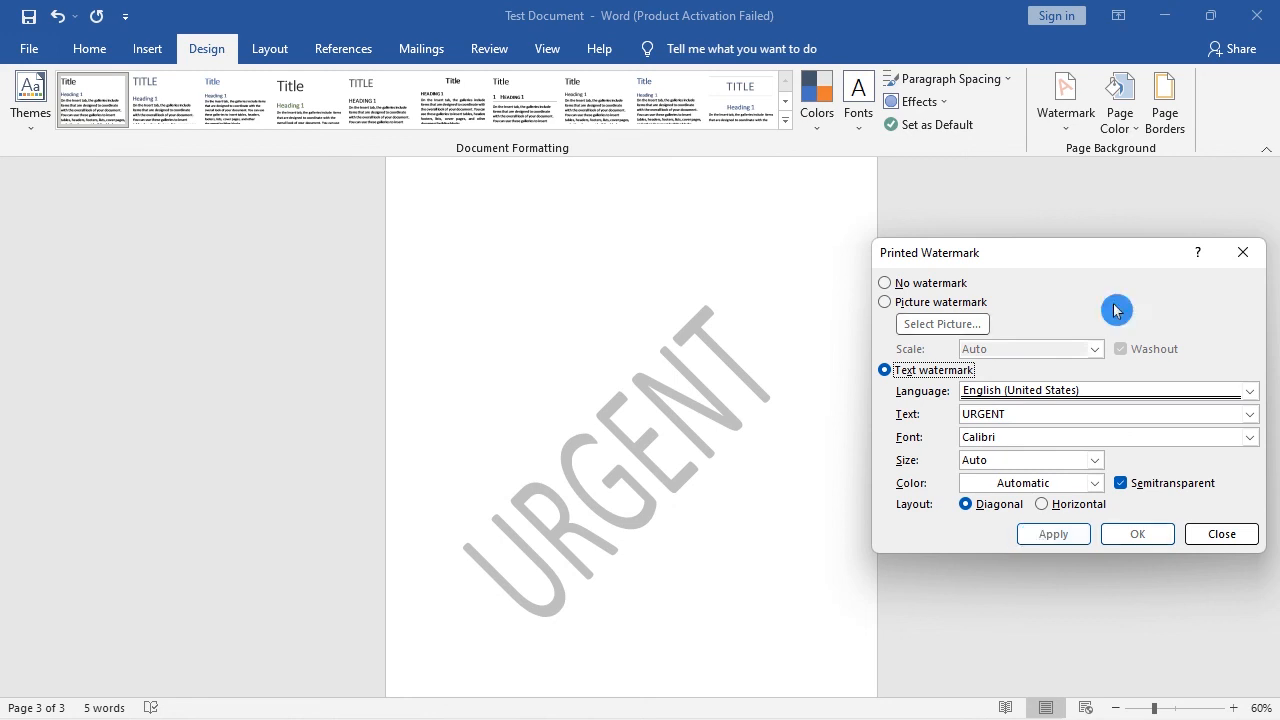
Step: Switch to a picture watermark using Photo_1624447930346.png from the Pictures folder, with Auto scale and Washout, and apply it
{"action": "left_click", "coordinate": [932, 303]}
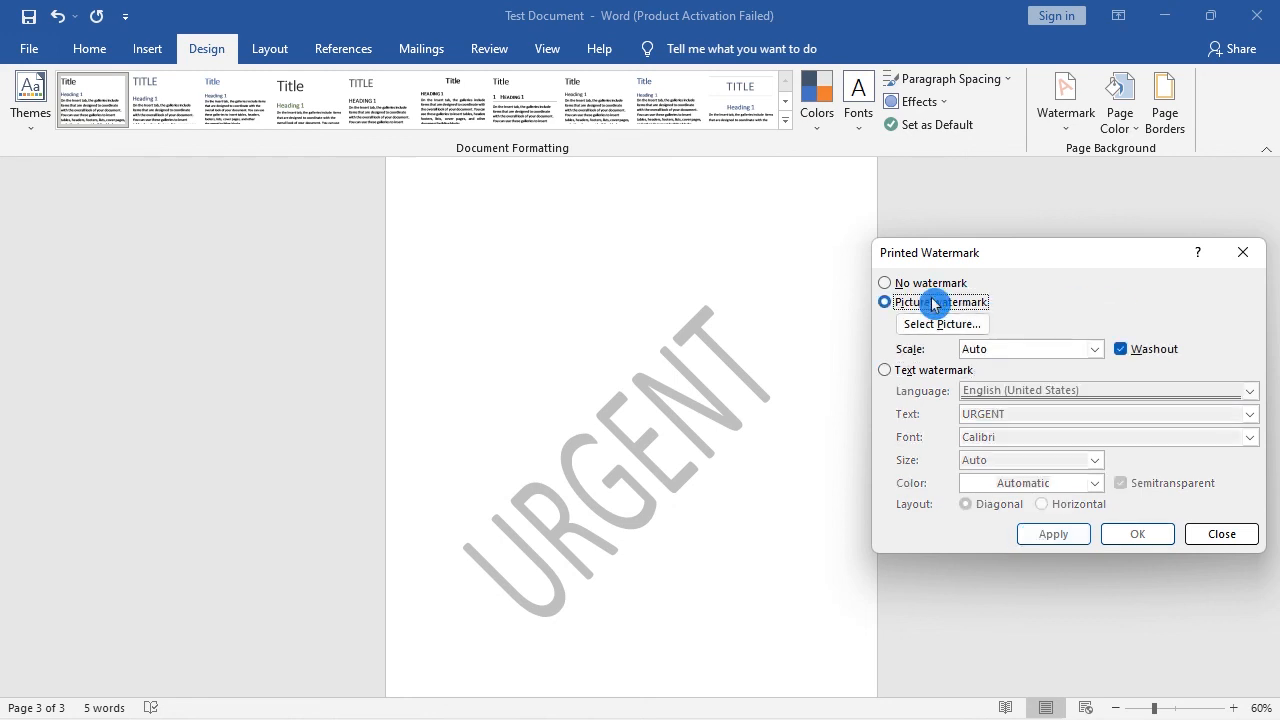
{"action": "left_click", "coordinate": [944, 326]}
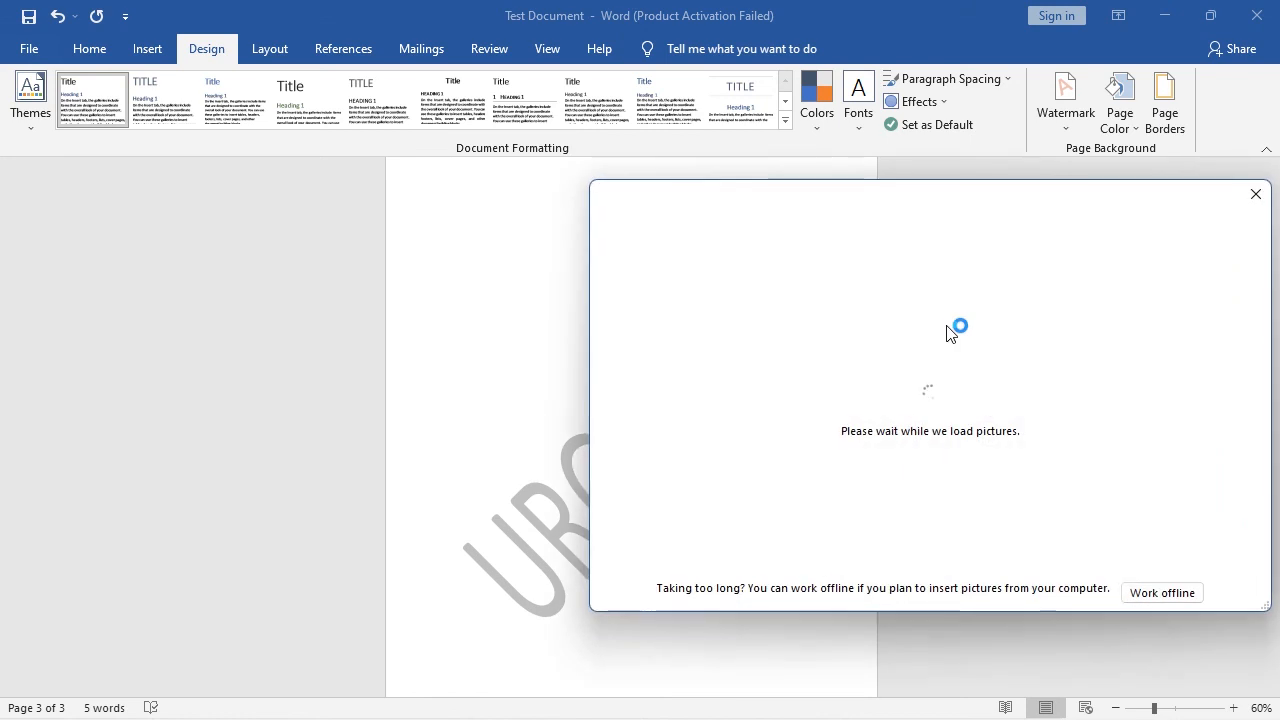
{"action": "left_click", "coordinate": [711, 286]}
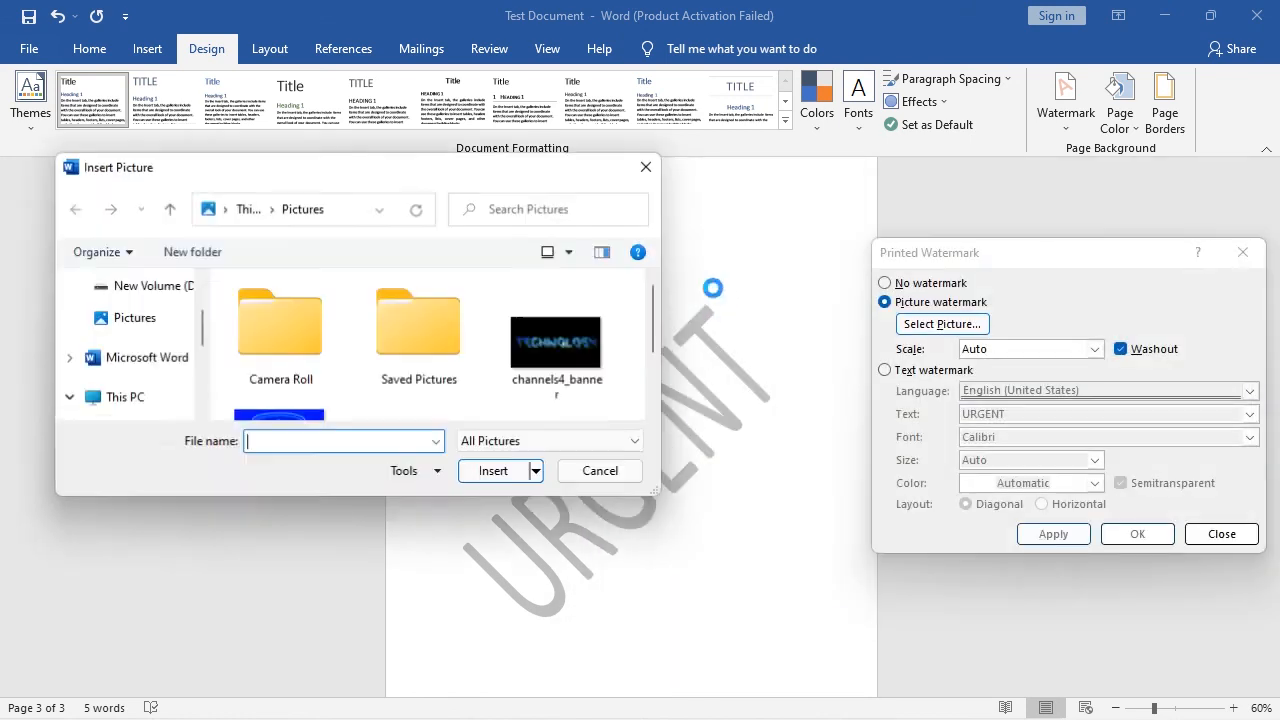
{"action": "scroll", "coordinate": [597, 337], "scroll_direction": "down", "scroll_amount": 2}
{"action": "left_click", "coordinate": [285, 392]}
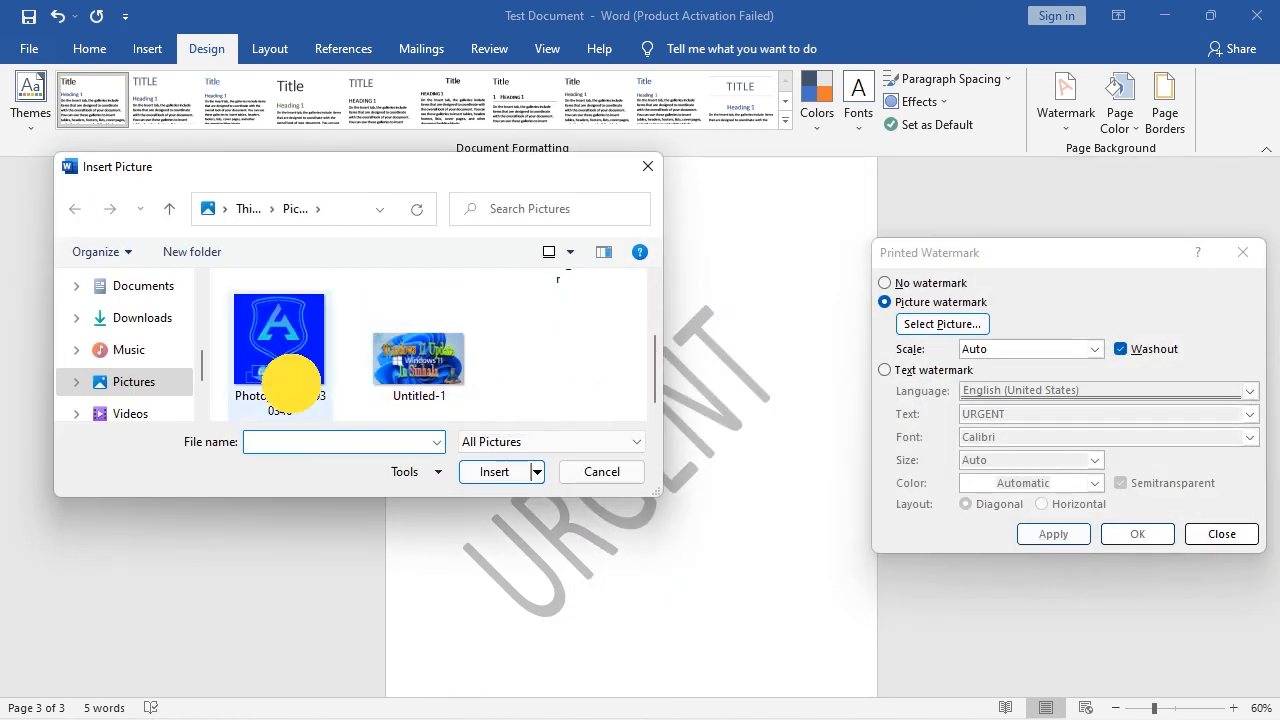
{"action": "left_click", "coordinate": [492, 474]}
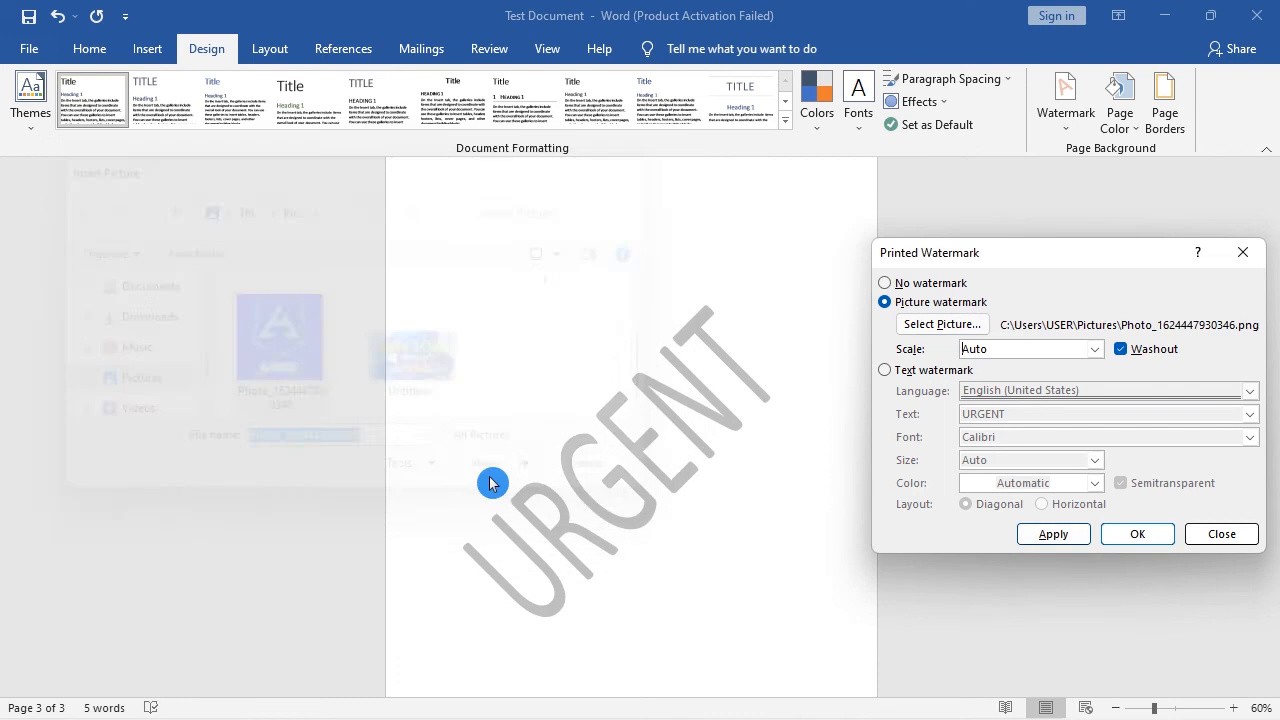
{"action": "left_click", "coordinate": [1051, 533]}
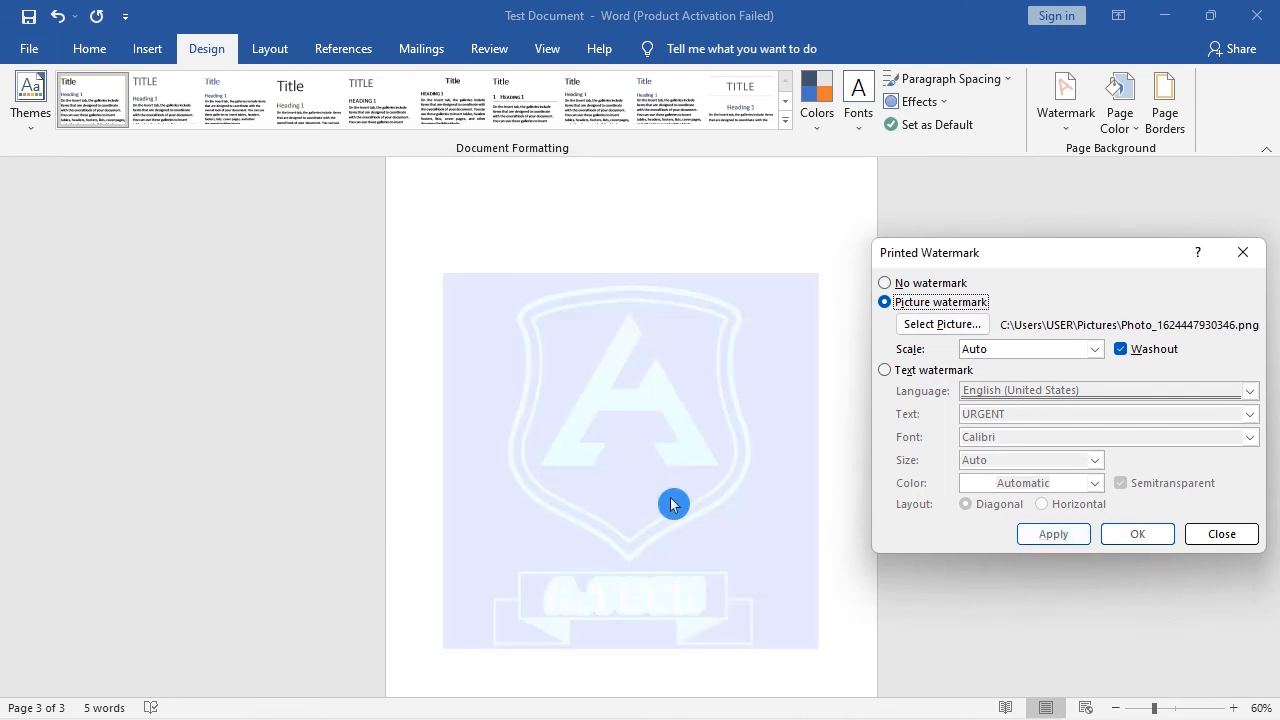
Step: Keep the picture watermark's scale at Auto and compare it without and with Washout, applying each state twice and leaving Washout enabled
{"action": "left_click", "coordinate": [1097, 350]}
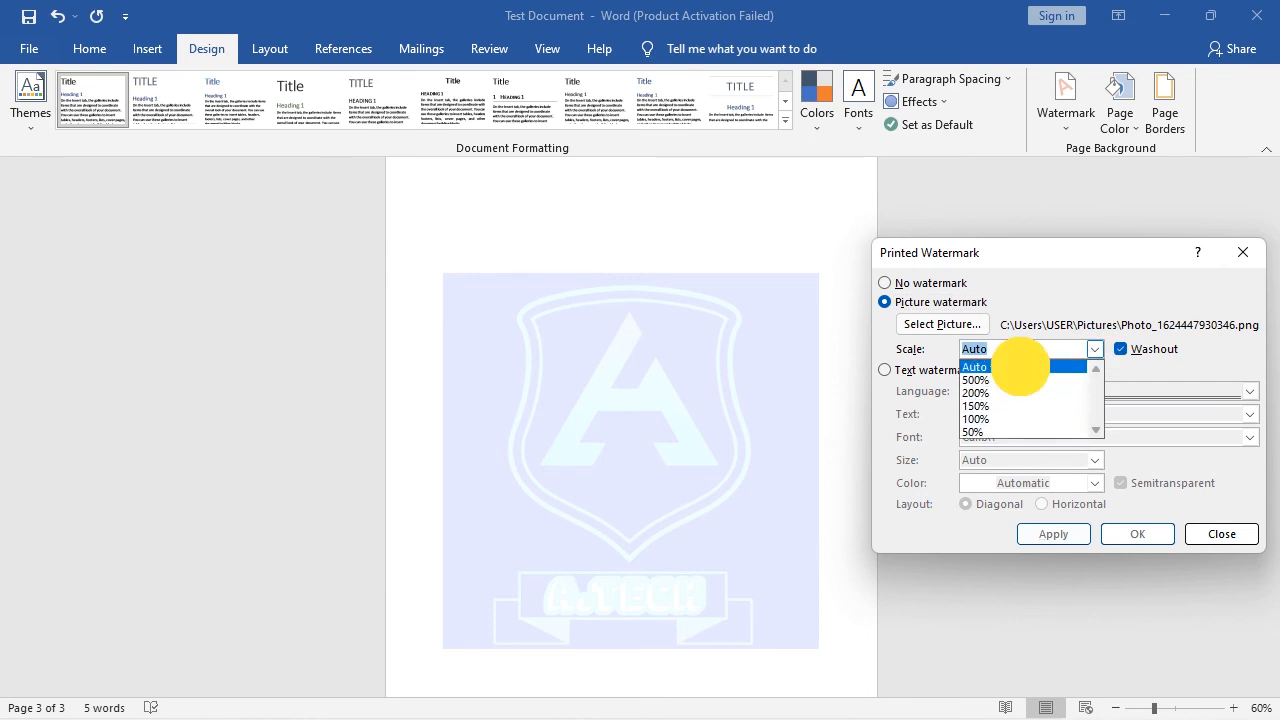
{"action": "left_click", "coordinate": [1020, 367]}
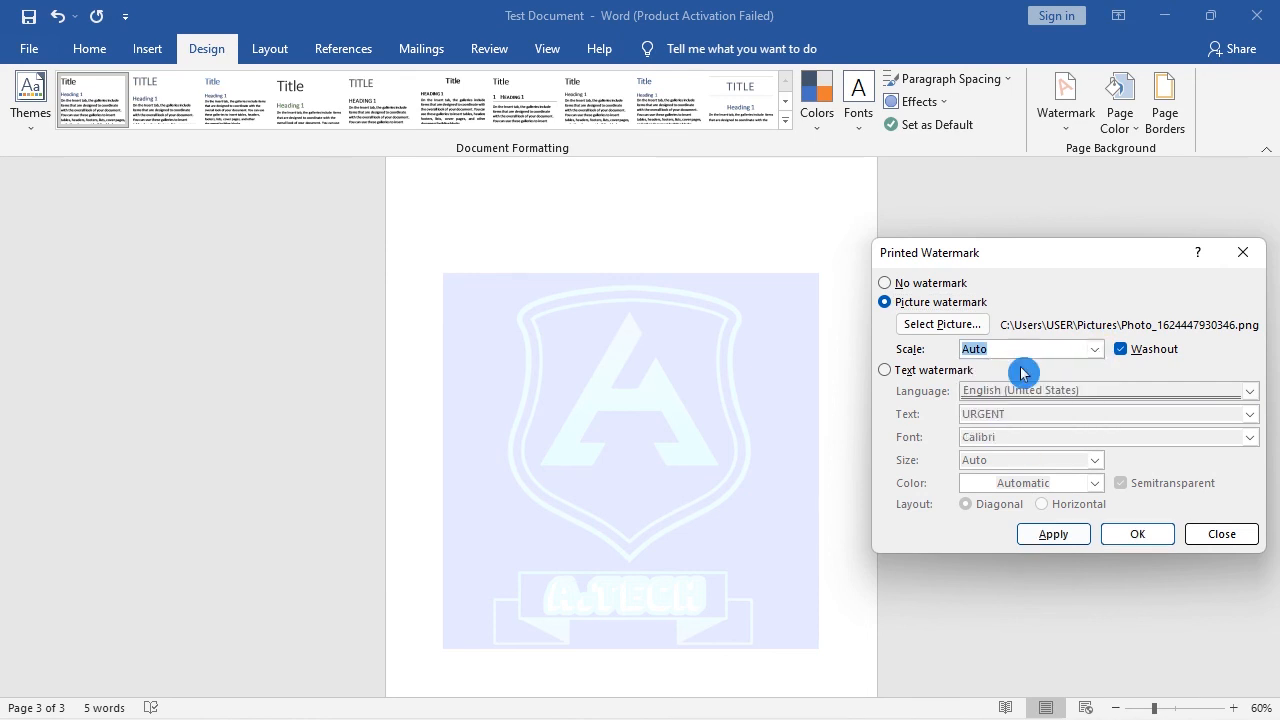
{"action": "left_click", "coordinate": [1117, 350]}
{"action": "left_click", "coordinate": [1051, 532]}
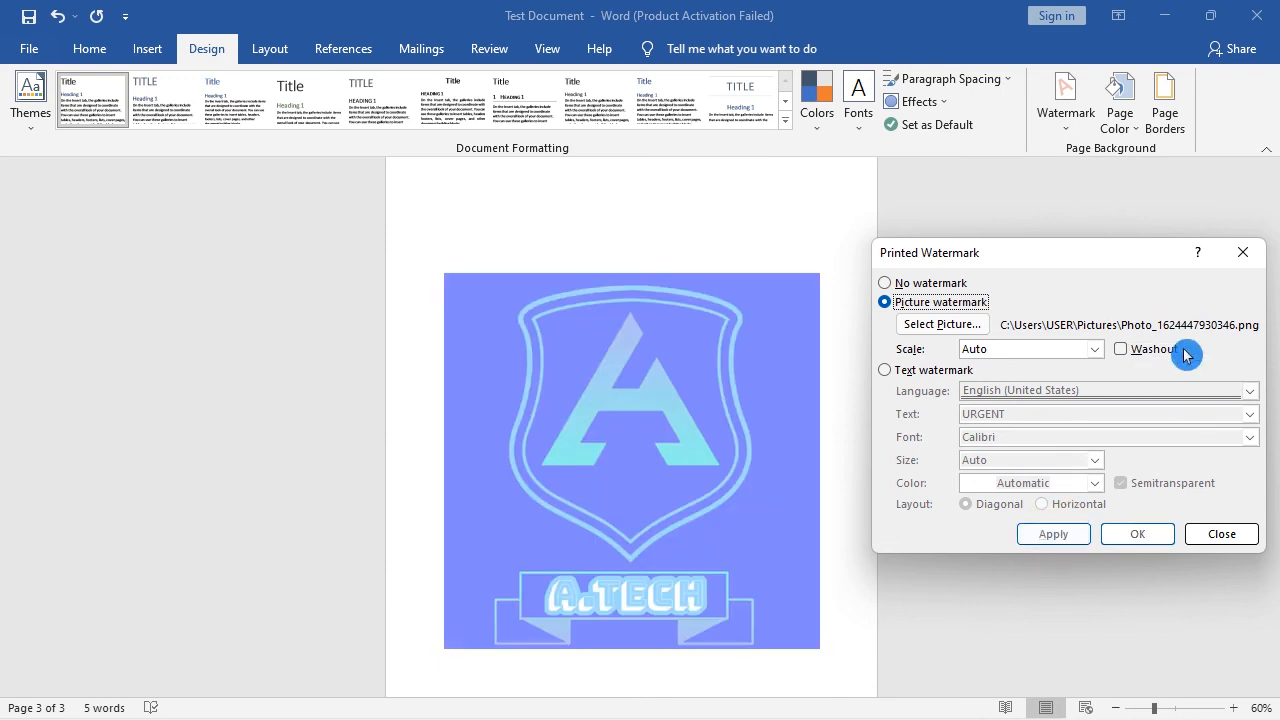
{"action": "left_click", "coordinate": [1182, 352]}
{"action": "left_click", "coordinate": [1050, 533]}
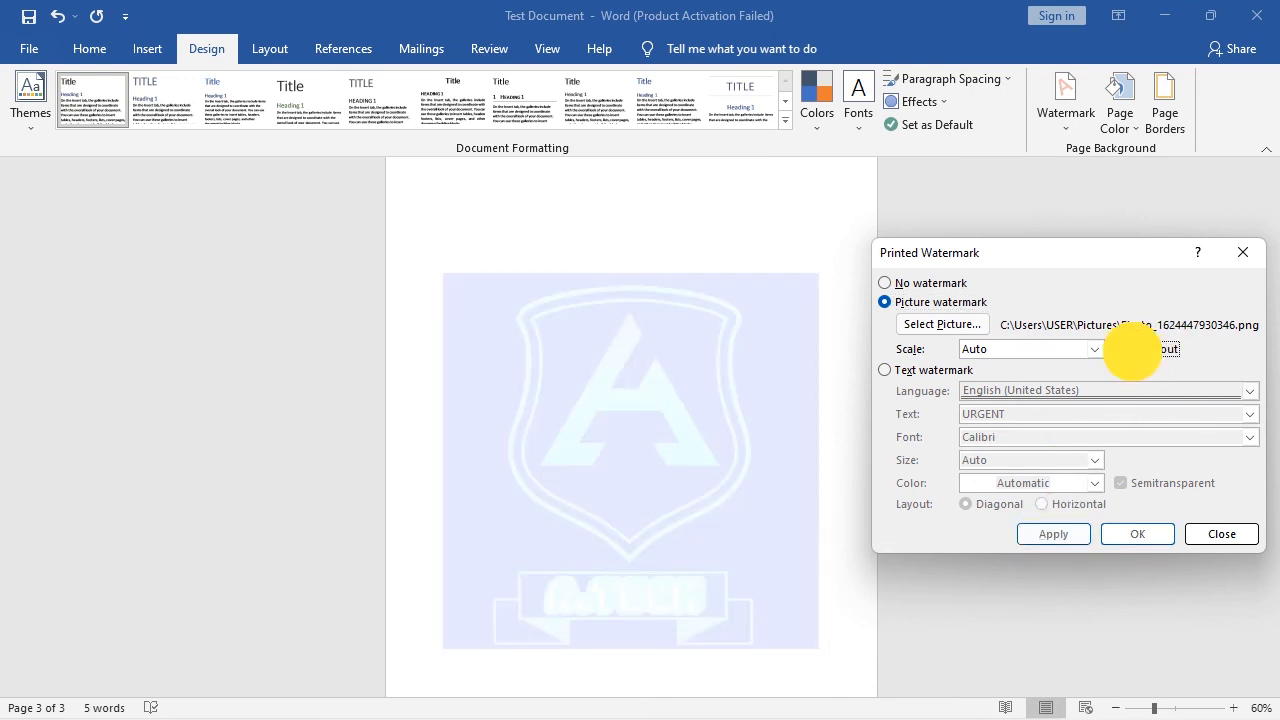
{"action": "left_click", "coordinate": [1132, 350]}
{"action": "left_click", "coordinate": [1055, 534]}
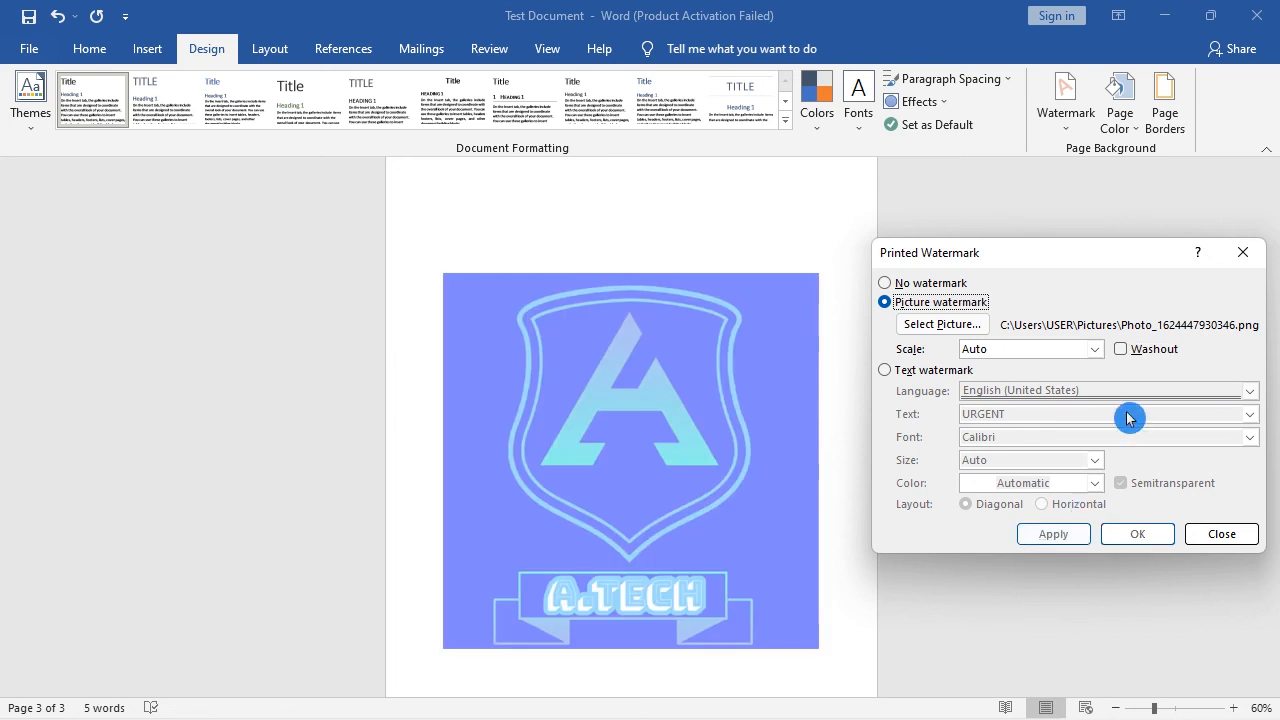
{"action": "left_click", "coordinate": [1133, 352]}
{"action": "left_click", "coordinate": [1088, 535]}
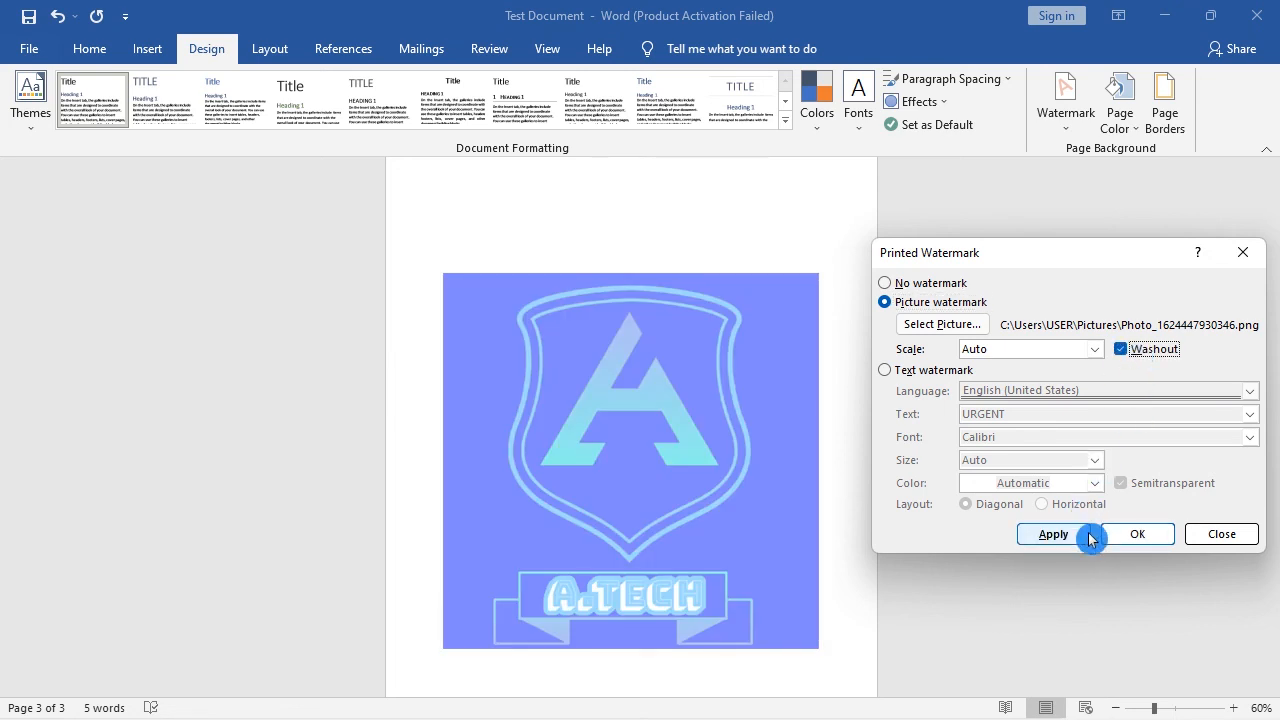
{"action": "left_click", "coordinate": [1090, 536]}
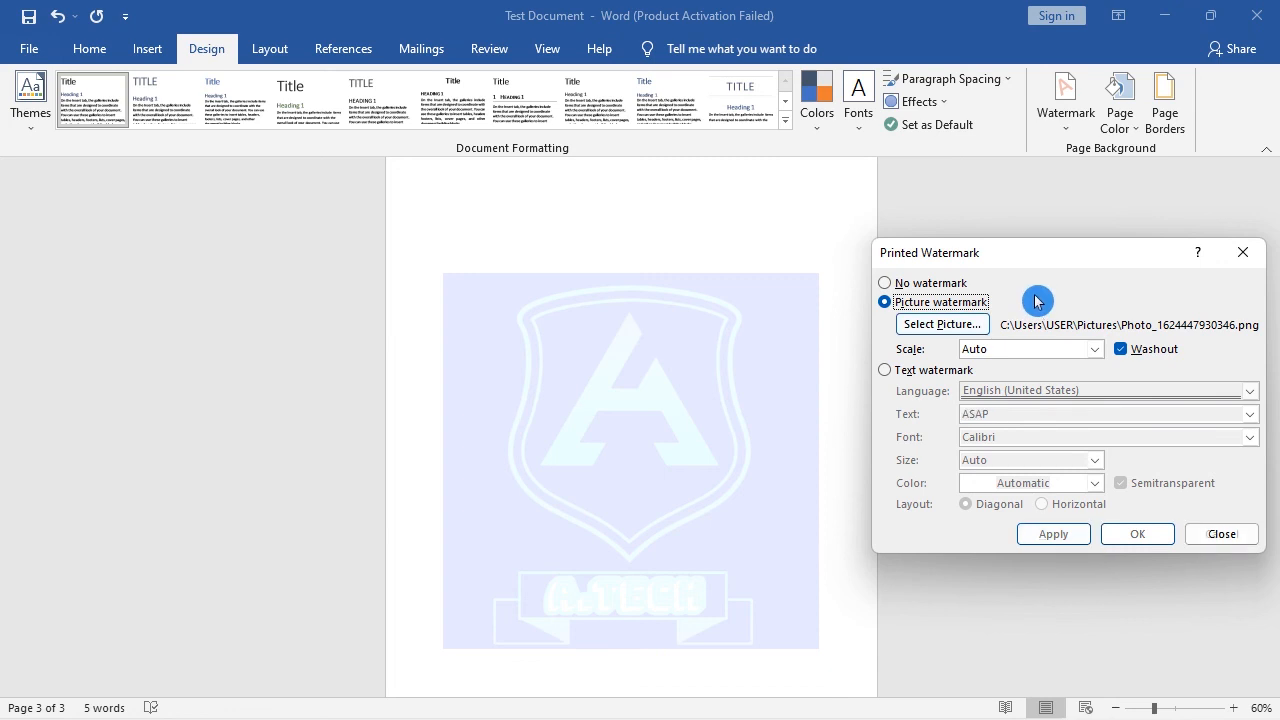
Step: Close the custom watermark settings without applying No watermark, and remove the picture watermark with the Remove Watermark command
{"action": "left_click", "coordinate": [929, 286]}
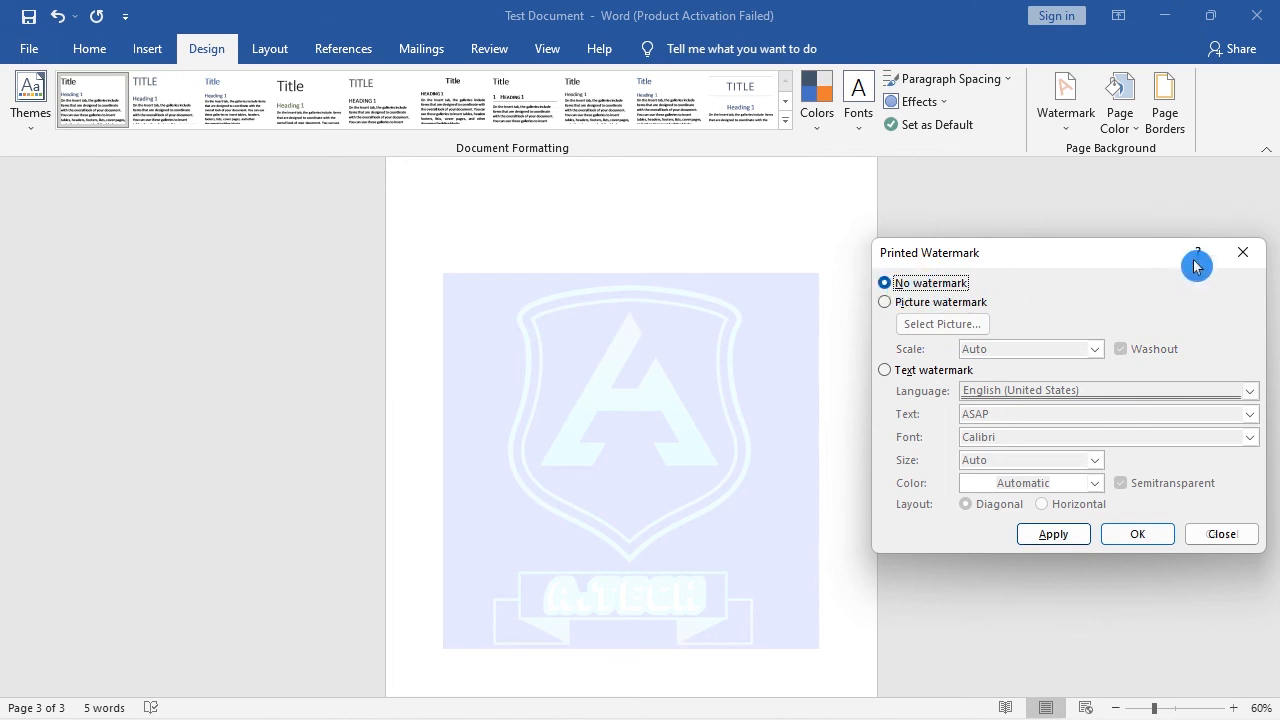
{"action": "left_click", "coordinate": [1240, 253]}
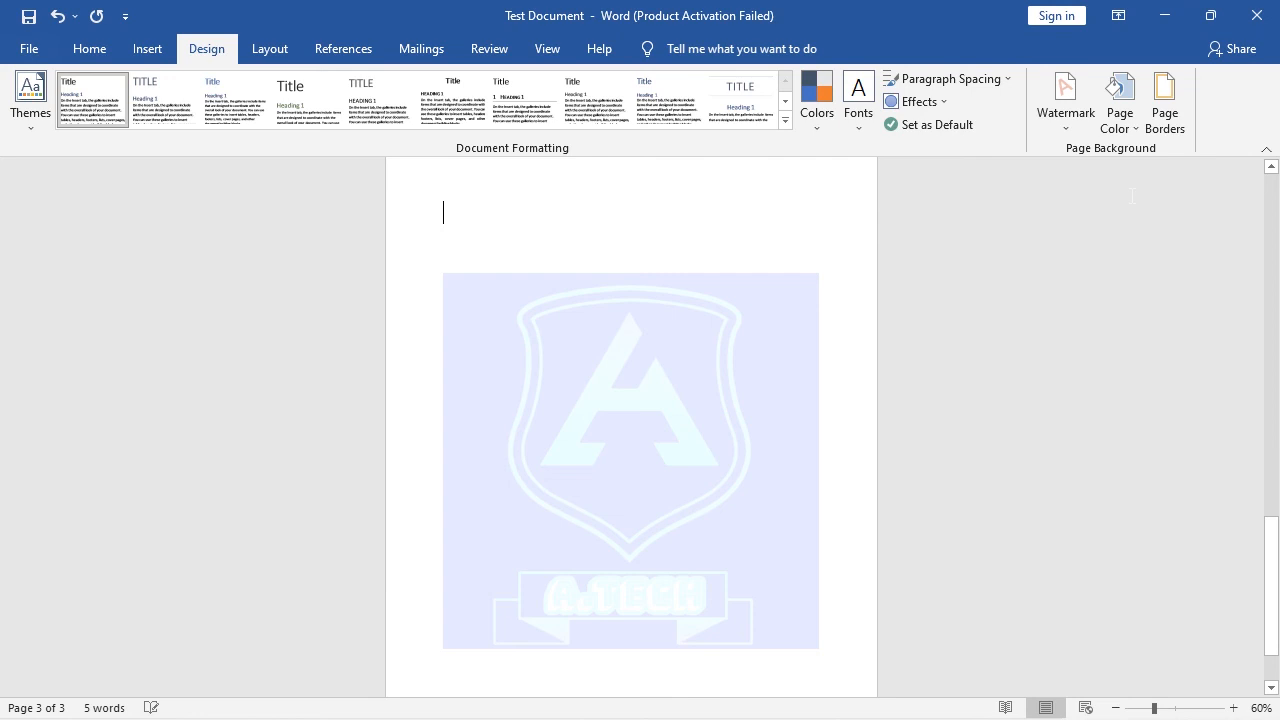
{"action": "left_click", "coordinate": [1069, 125]}
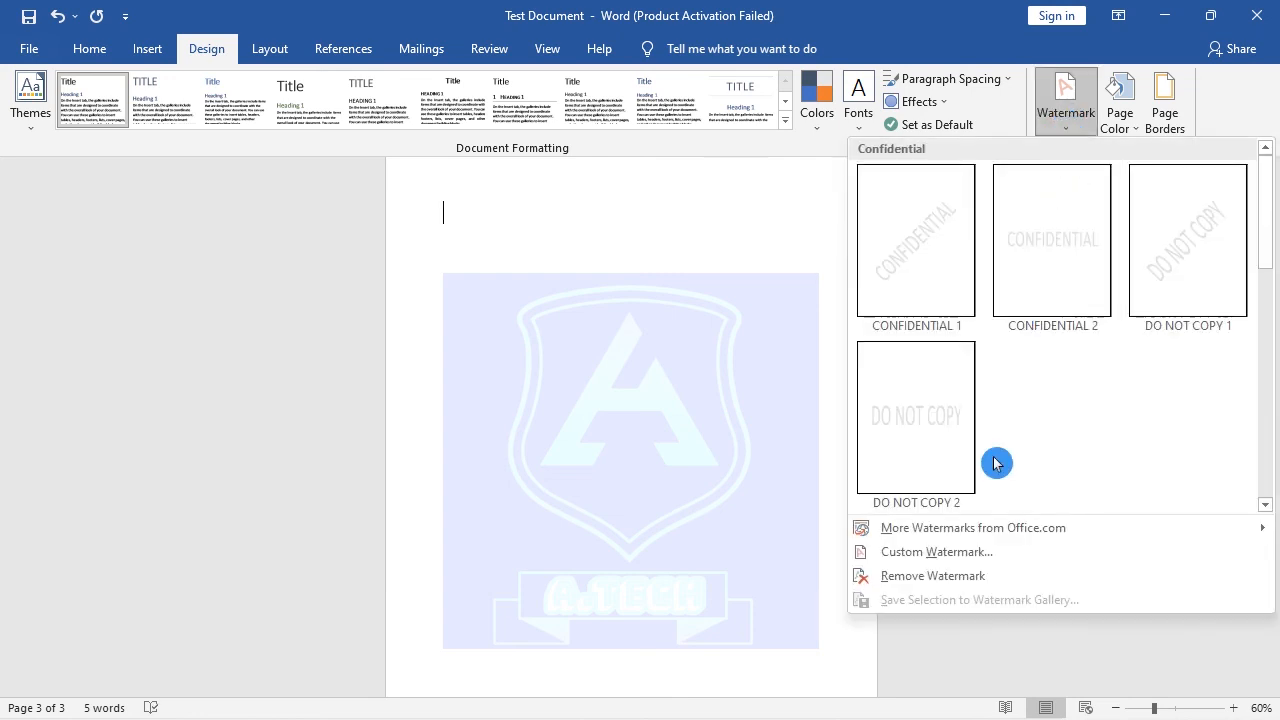
{"action": "left_click", "coordinate": [953, 577]}
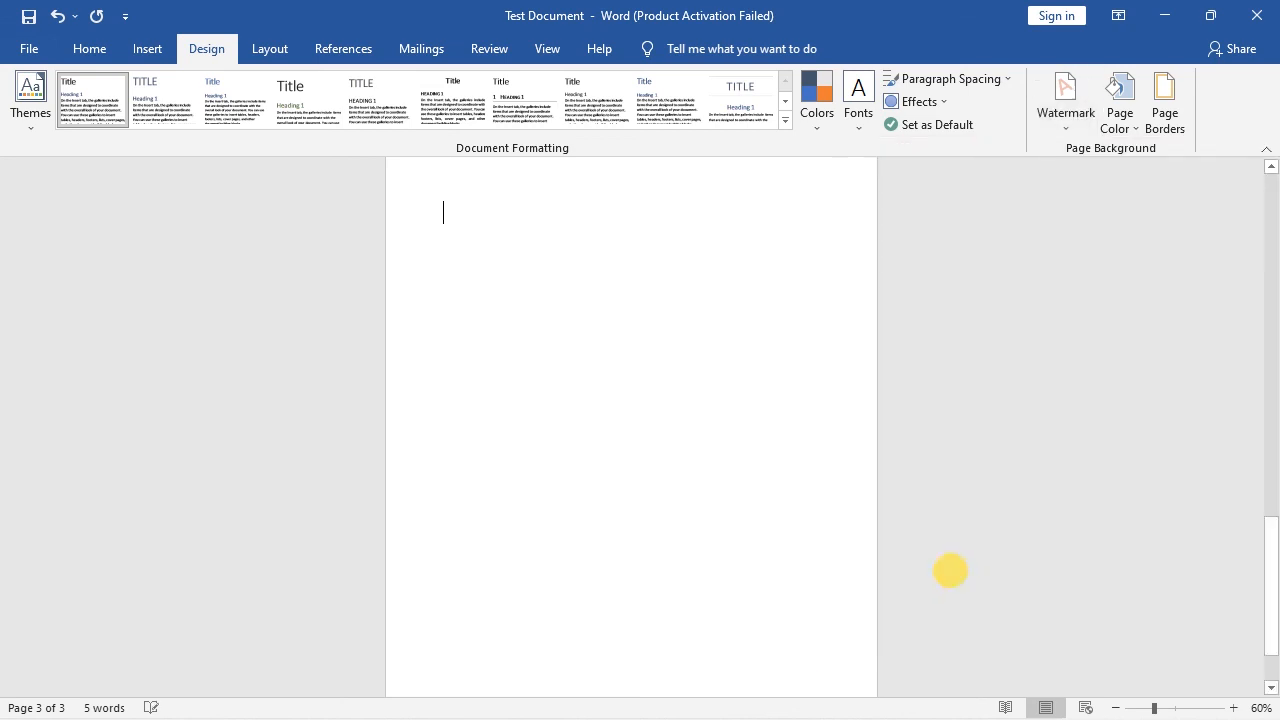